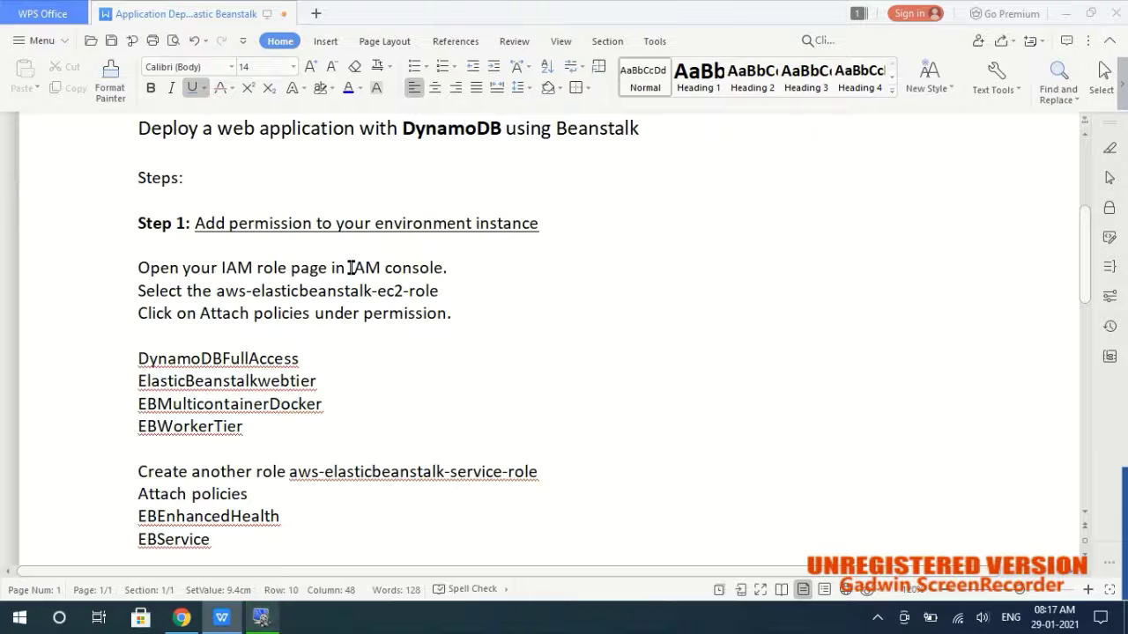
# Make the role name "aws-elasticbeanstalk-ec2-role" bold in the Step 1 instructions.
pyautogui.moveTo(351, 268); pyautogui.dragTo(447, 267)
pyautogui.moveTo(216, 291); pyautogui.dragTo(441, 291)
pyautogui.hotkey('ctrl', 'b')
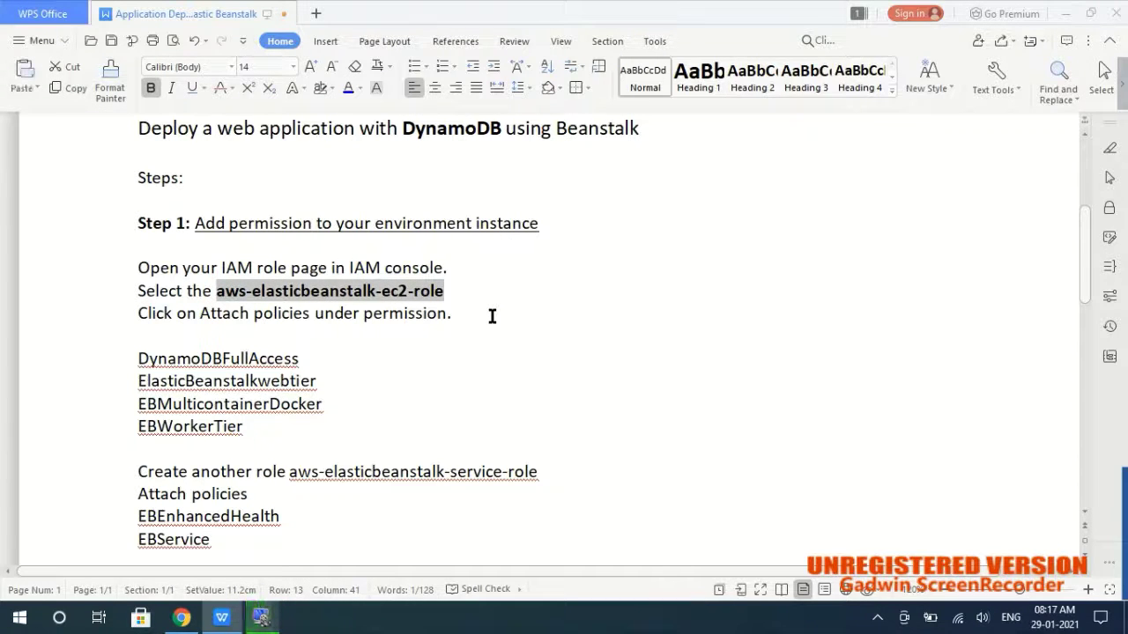
pyautogui.click(357, 291)
# Replace "Select the" before the bold EC2 role name with "Create role".
pyautogui.click(183, 618)
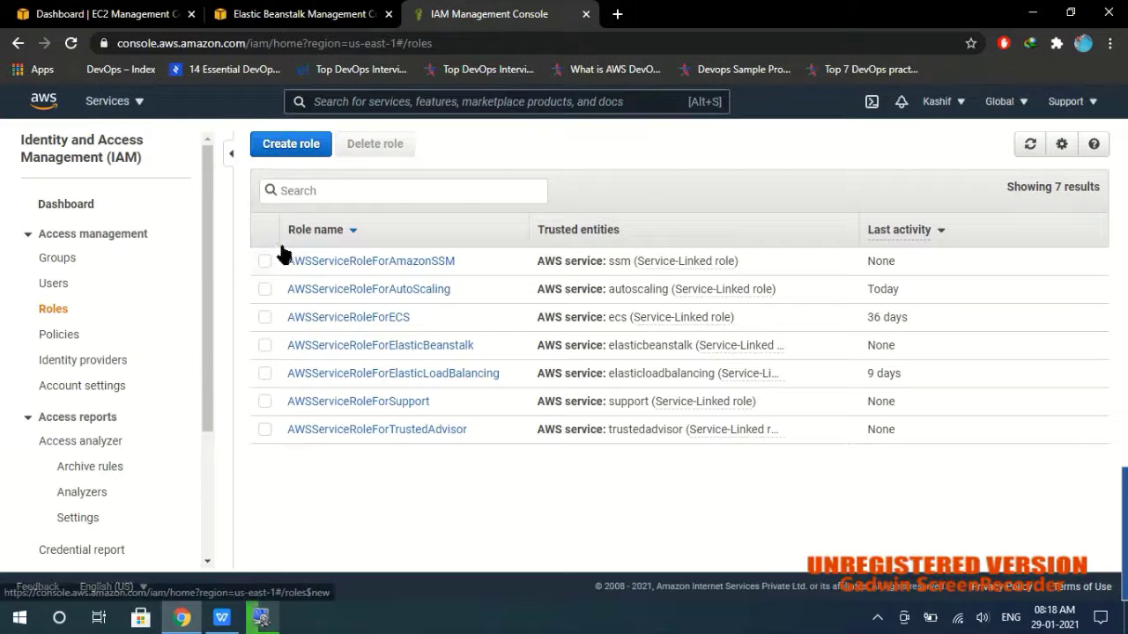
pyautogui.hotkey('alt', 'Tab')
pyautogui.moveTo(209, 289); pyautogui.dragTo(138, 291)
pyautogui.write('create ')
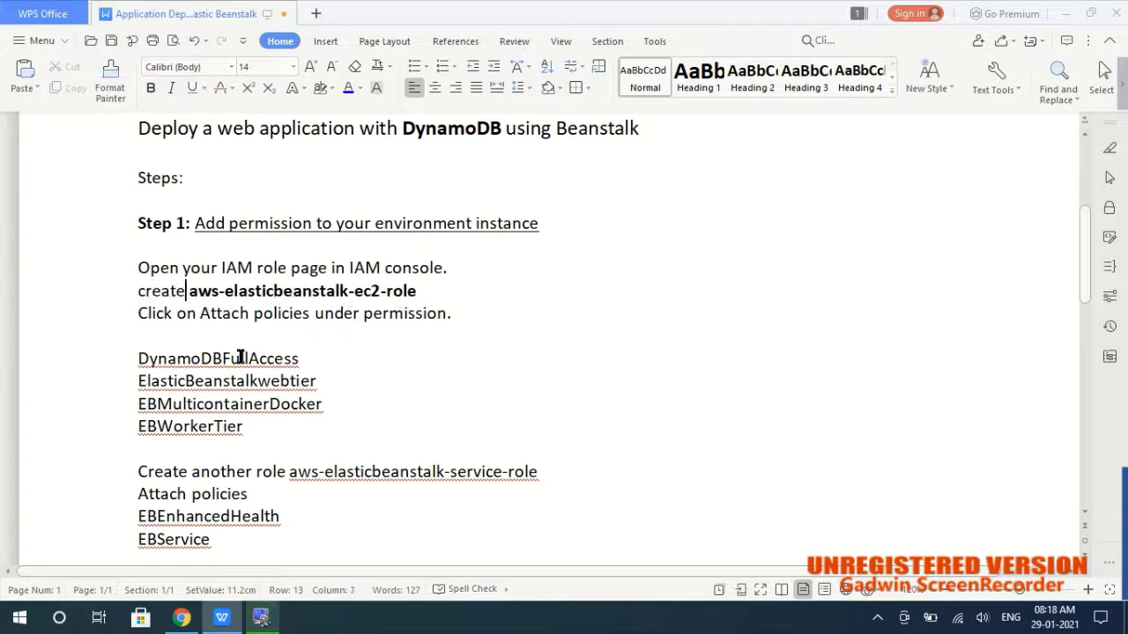
pyautogui.write('role')
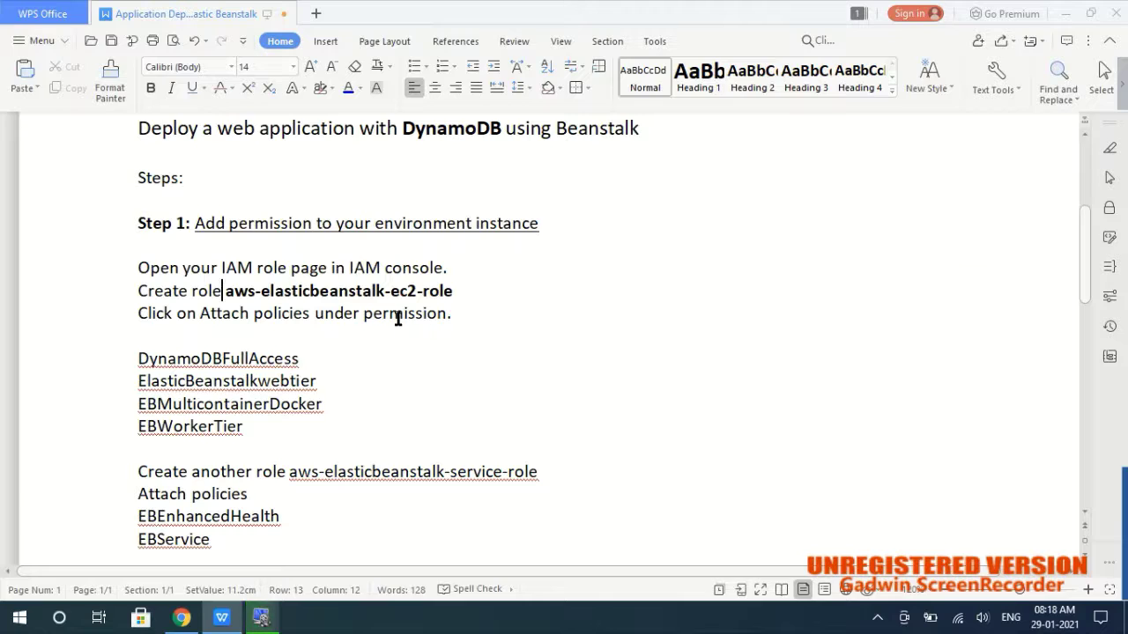
# Switch to the IAM console in Chrome, start a new role with the EC2 use case and continue to its permissions.
pyautogui.hotkey('alt', 'Tab')
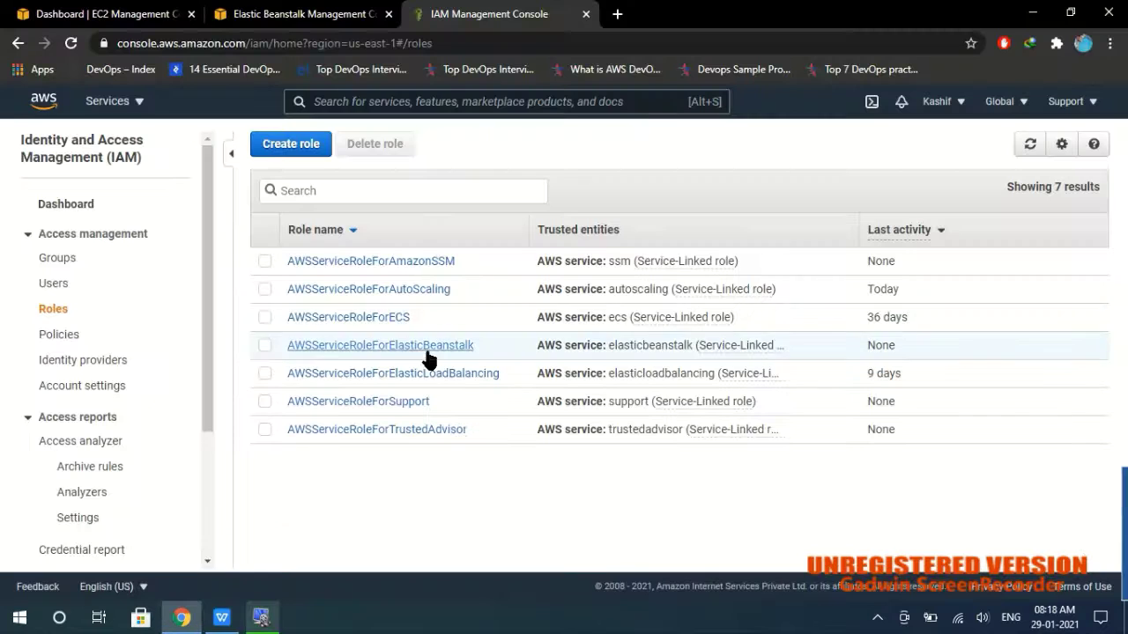
pyautogui.click(298, 148)
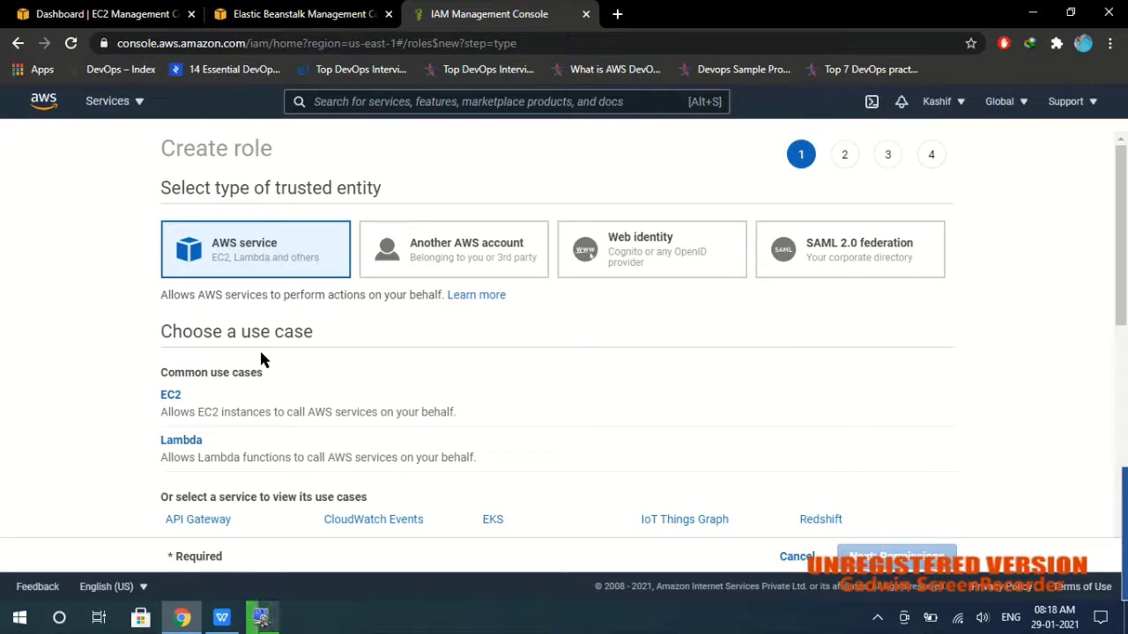
pyautogui.scroll(-1, 260, 357)
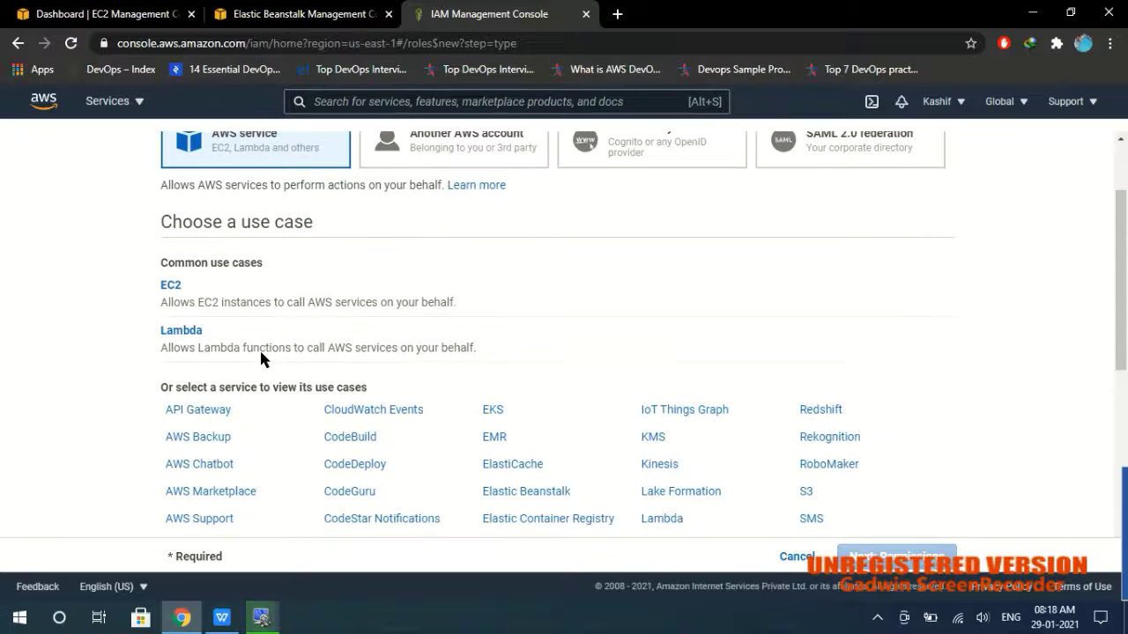
pyautogui.click(233, 308)
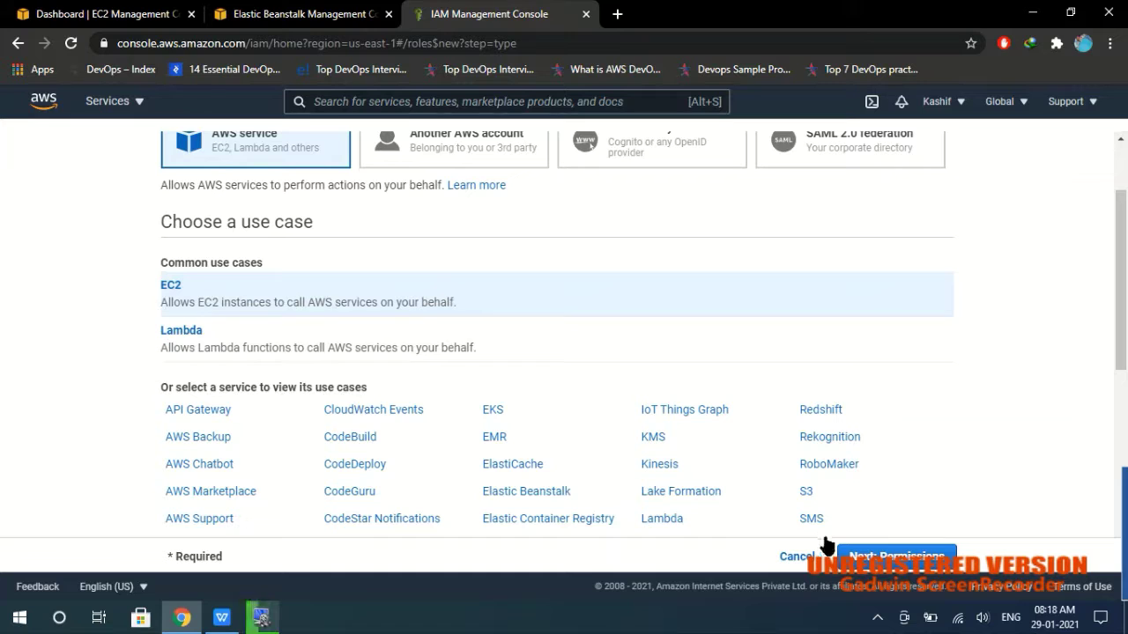
pyautogui.click(897, 556)
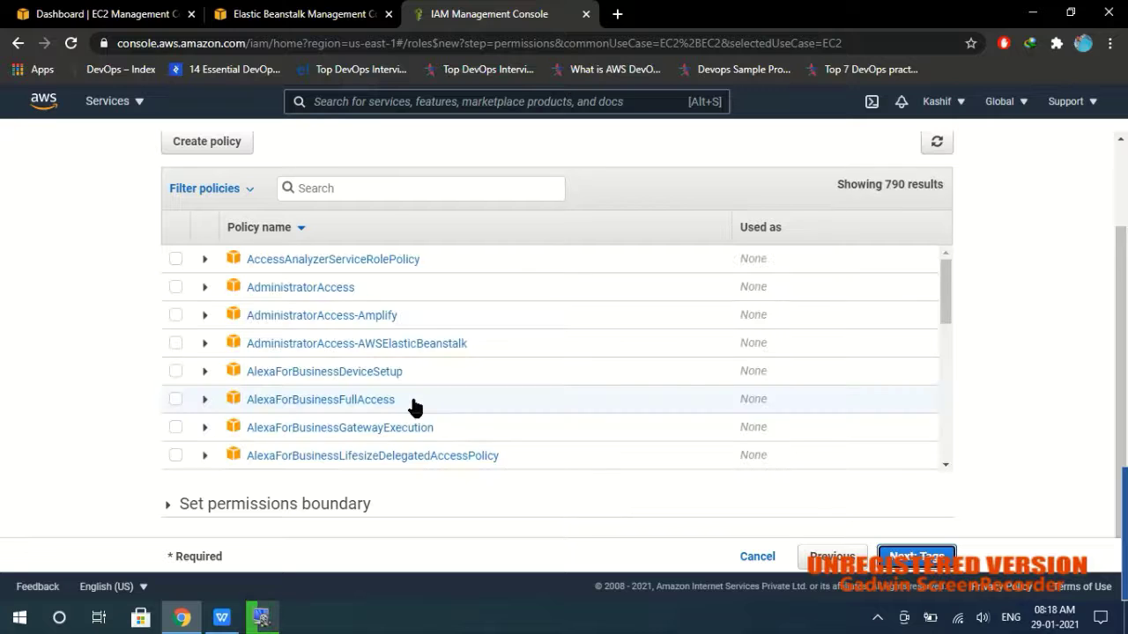
# Check the policy list in the WPS notes, then filter the IAM policies by "dynamodbF" and select AmazonDynamoDBFullAccess.
pyautogui.click(221, 618)
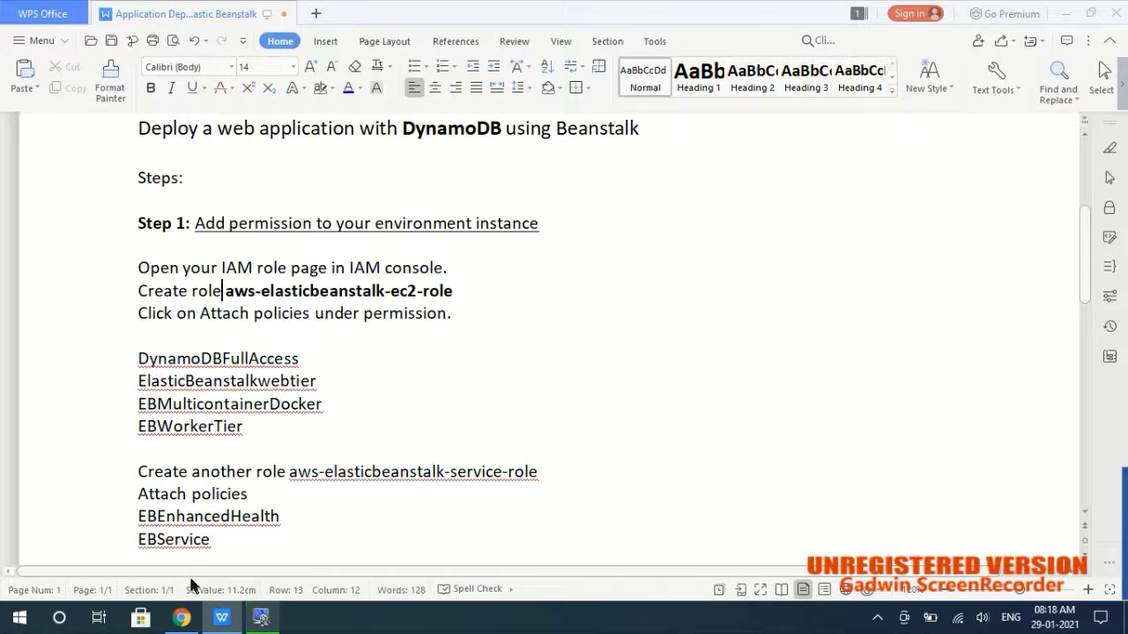
pyautogui.click(182, 618)
pyautogui.click(392, 185)
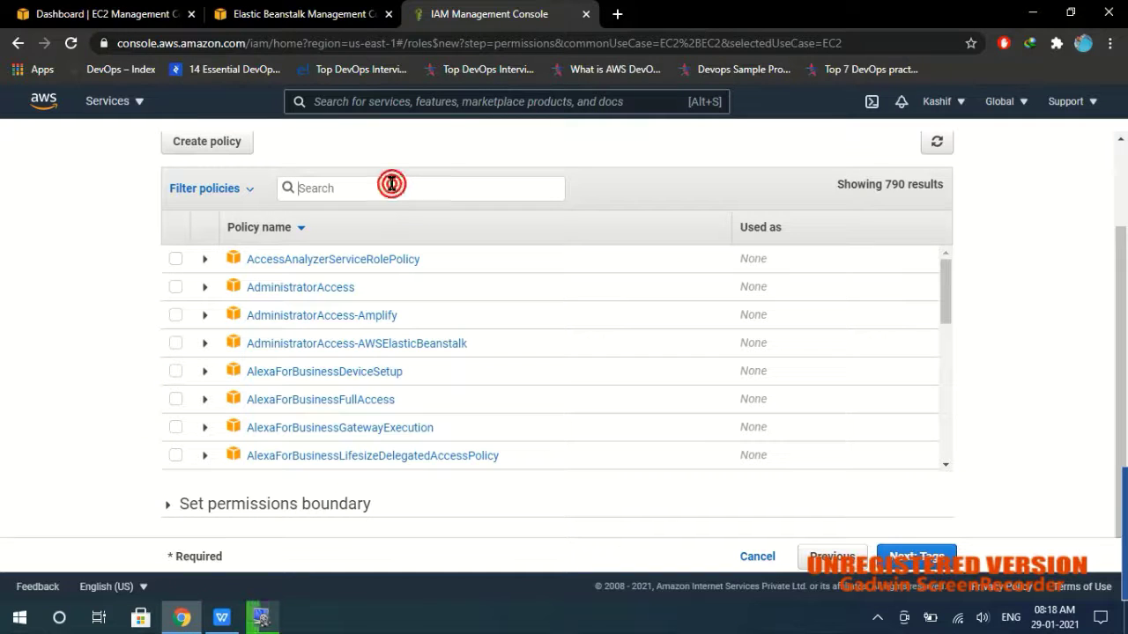
pyautogui.write('dynamo')
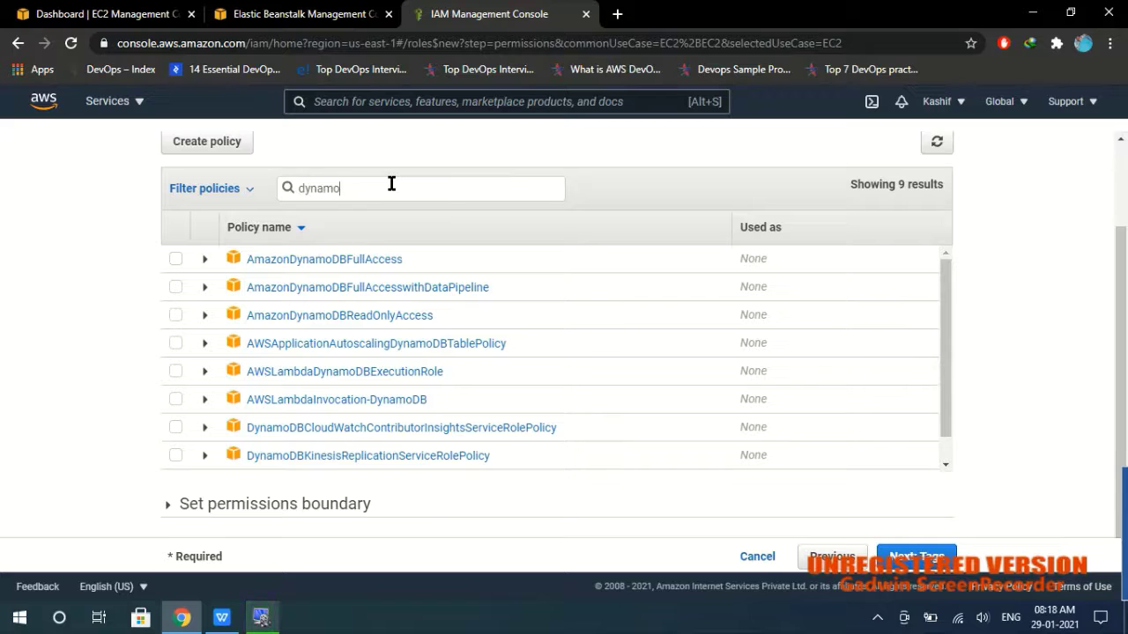
pyautogui.write('dbF')
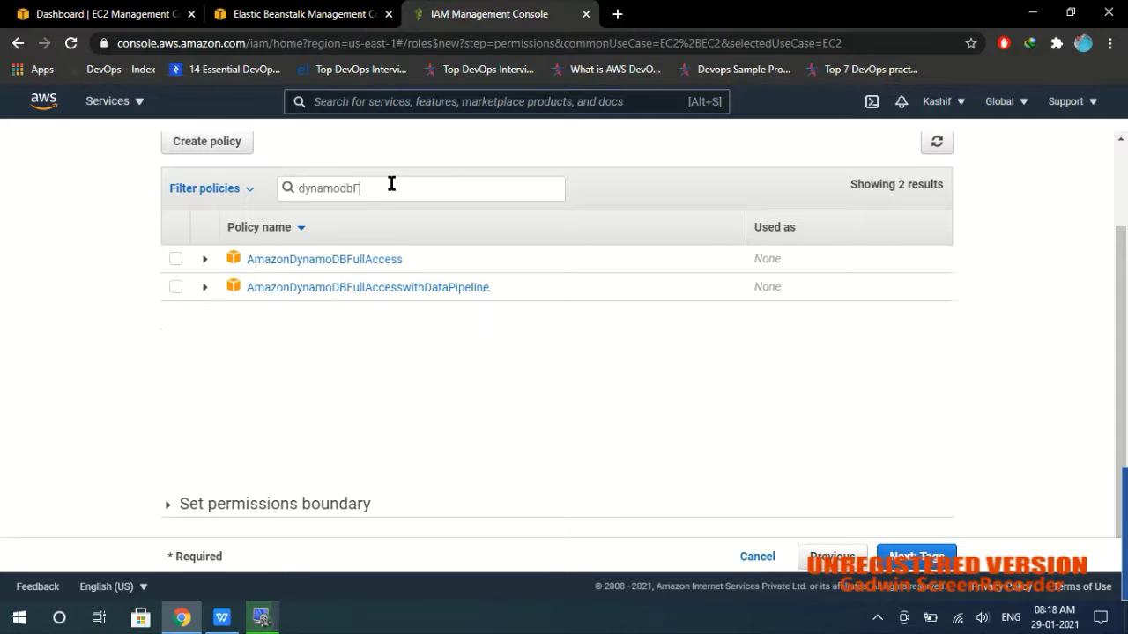
pyautogui.click(175, 259)
# Consult the notes for the second policy, filter the policies by "webtier" and select AWSElasticBeanstalkWebTier.
pyautogui.hotkey('alt', 'Tab')
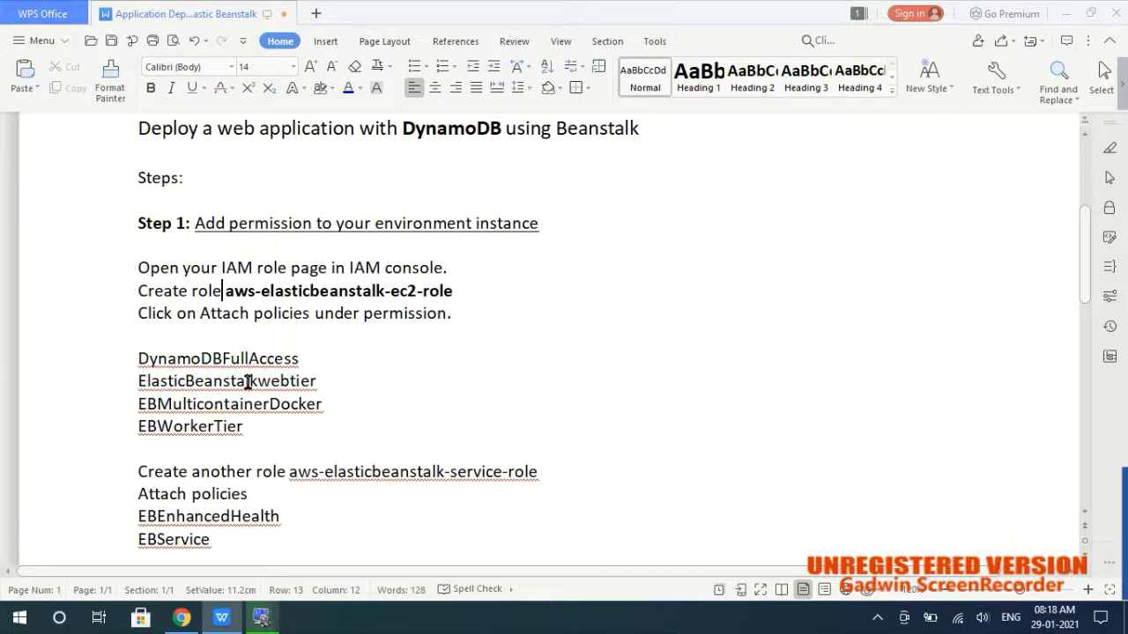
pyautogui.hotkey('alt', 'Tab')
pyautogui.doubleClick(396, 181)
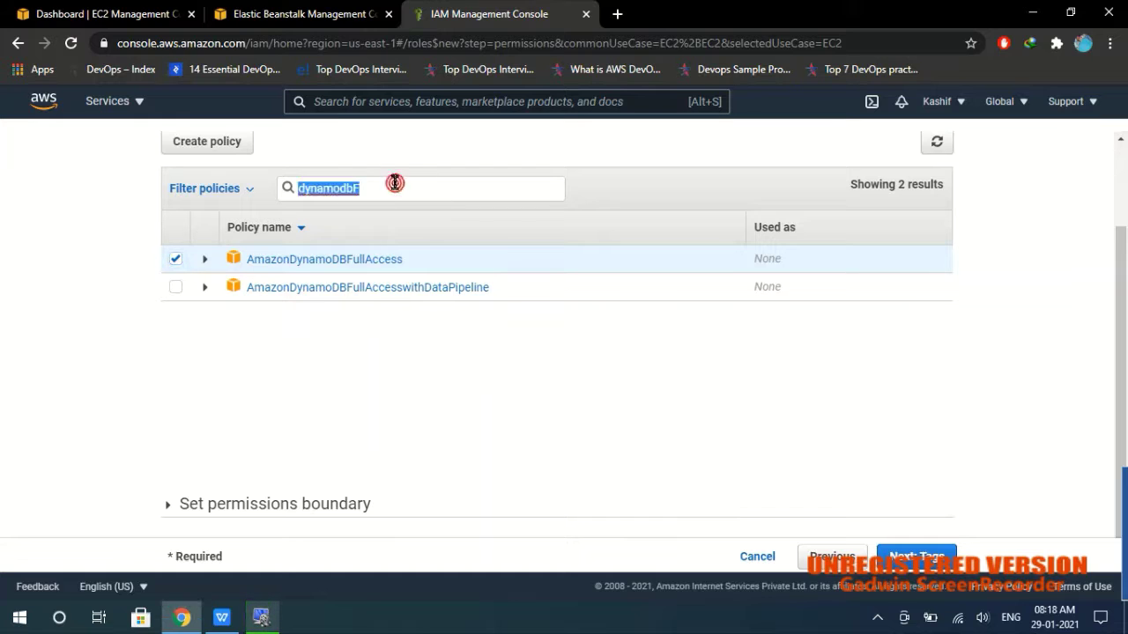
pyautogui.write('webtier')
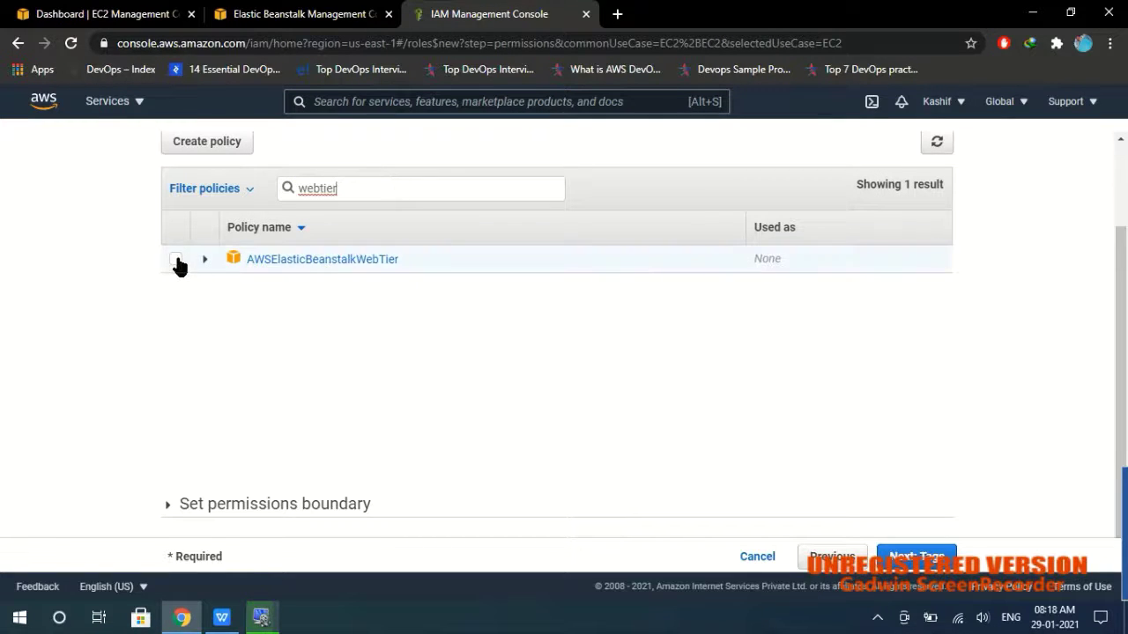
pyautogui.click(175, 258)
# Consult the notes for the third policy, filter the policies by "multicon" and select AWSElasticBeanstalkMulticontainerDocker.
pyautogui.hotkey('alt', 'Tab')
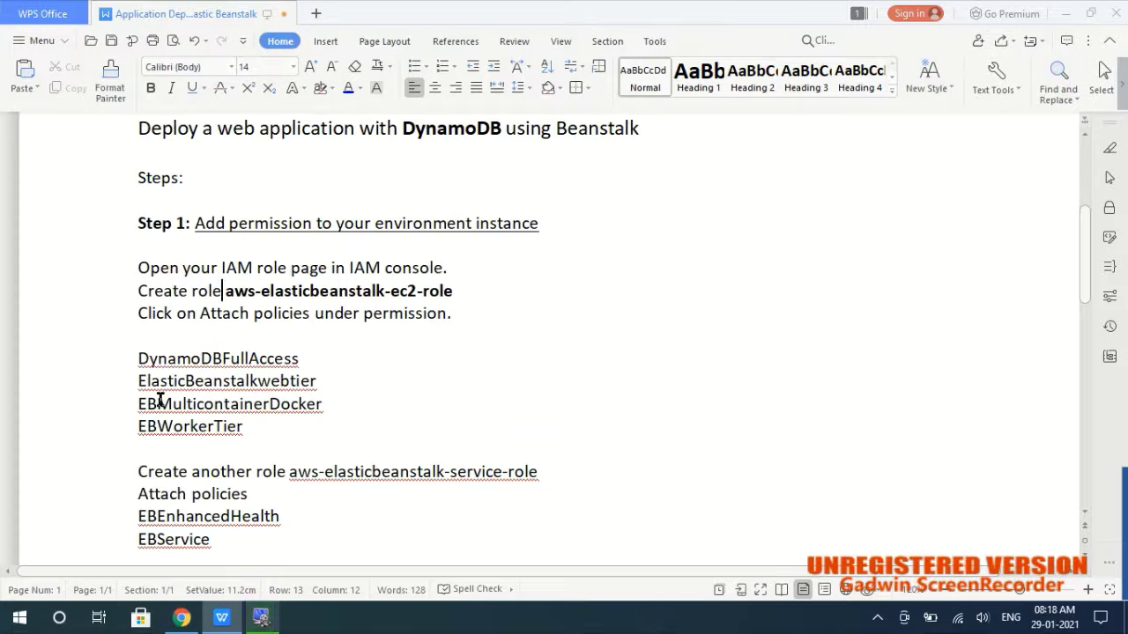
pyautogui.hotkey('alt', 'Tab')
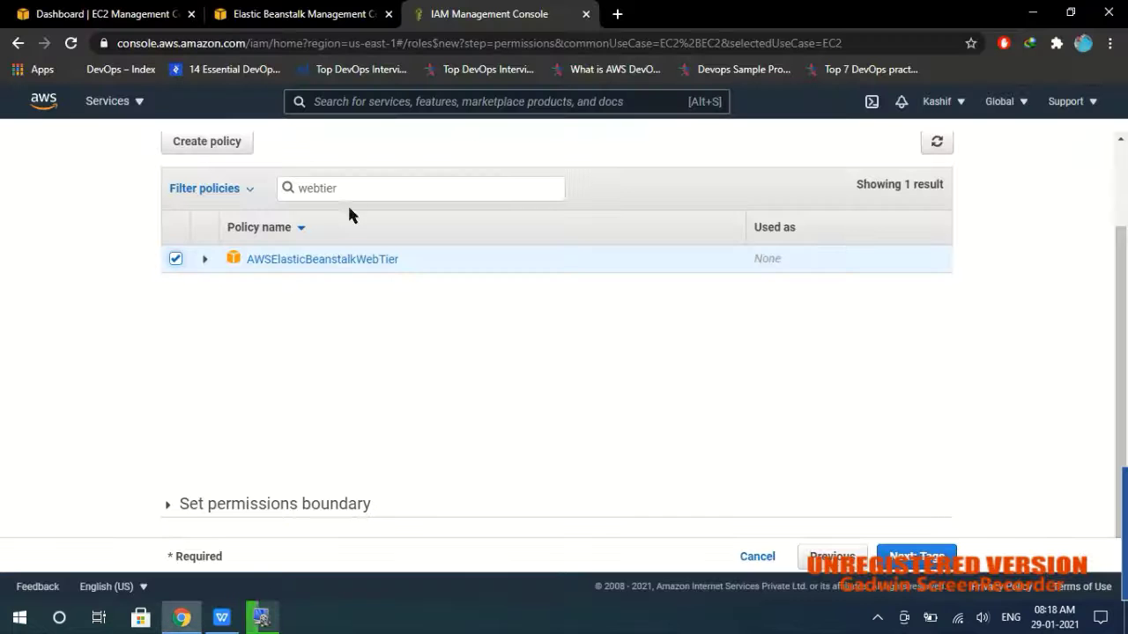
pyautogui.doubleClick(359, 188)
pyautogui.write('m')
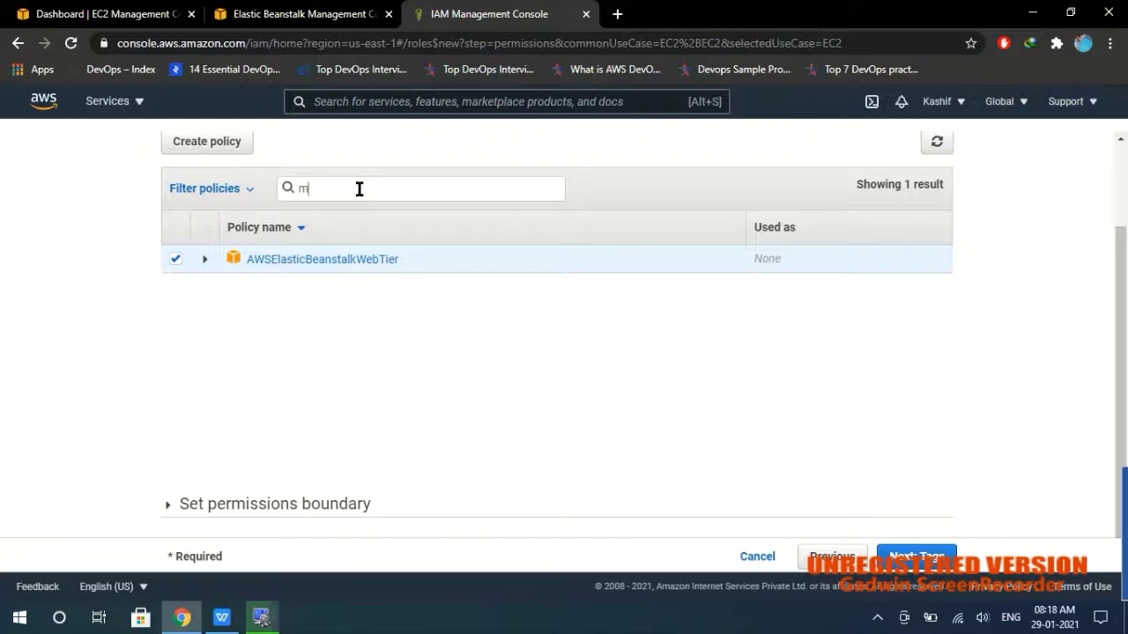
pyautogui.write('ulticon')
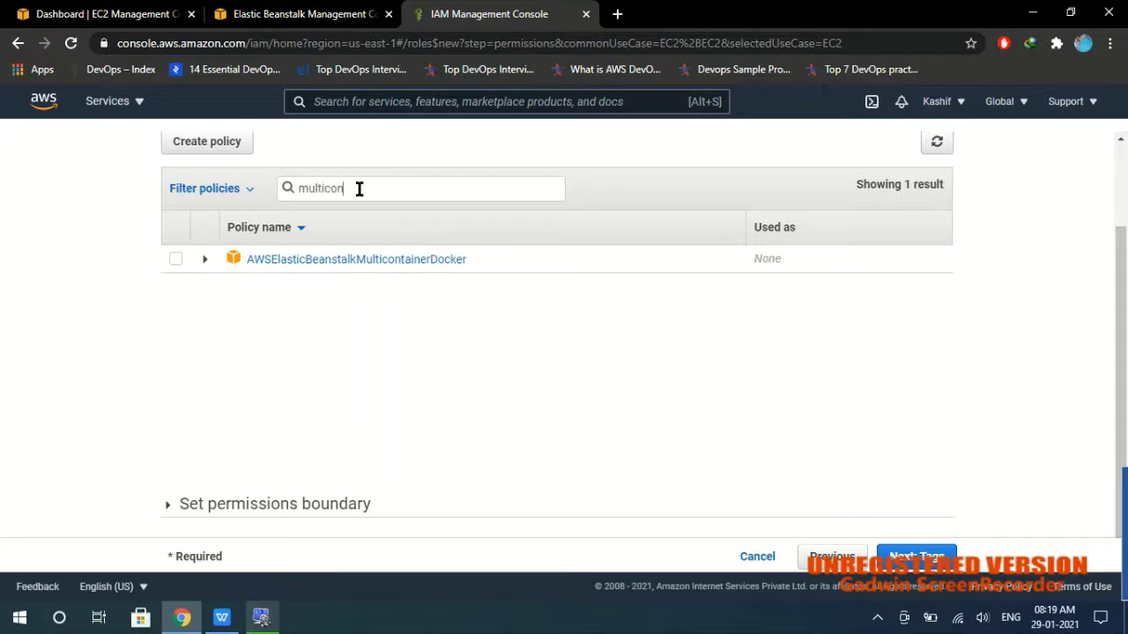
pyautogui.hotkey('alt', 'Tab')
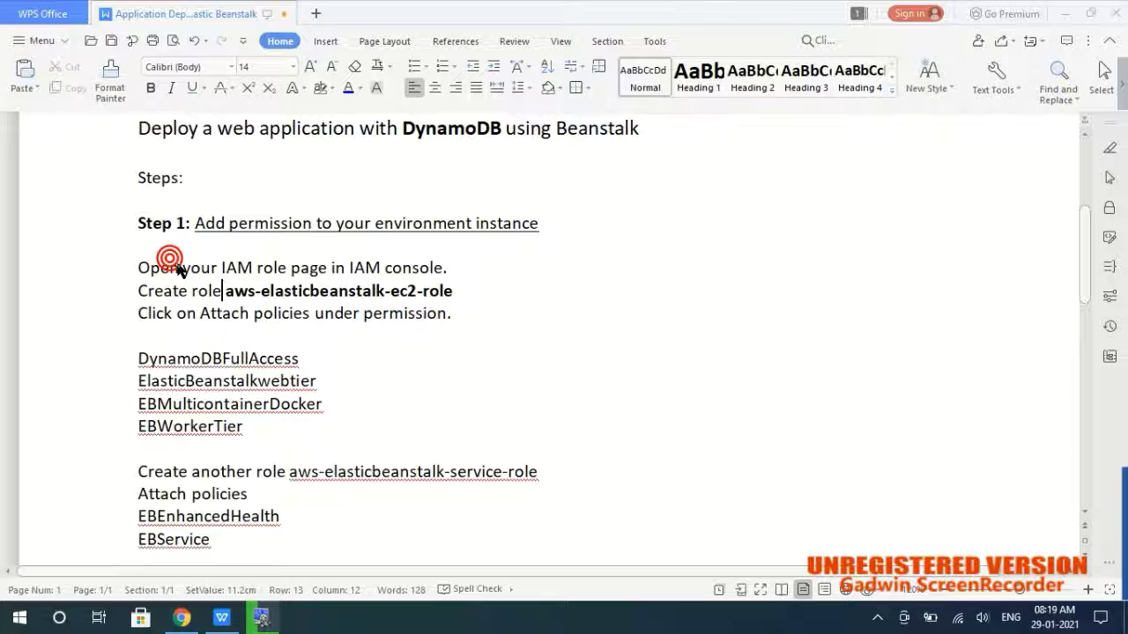
pyautogui.hotkey('alt', 'Tab')
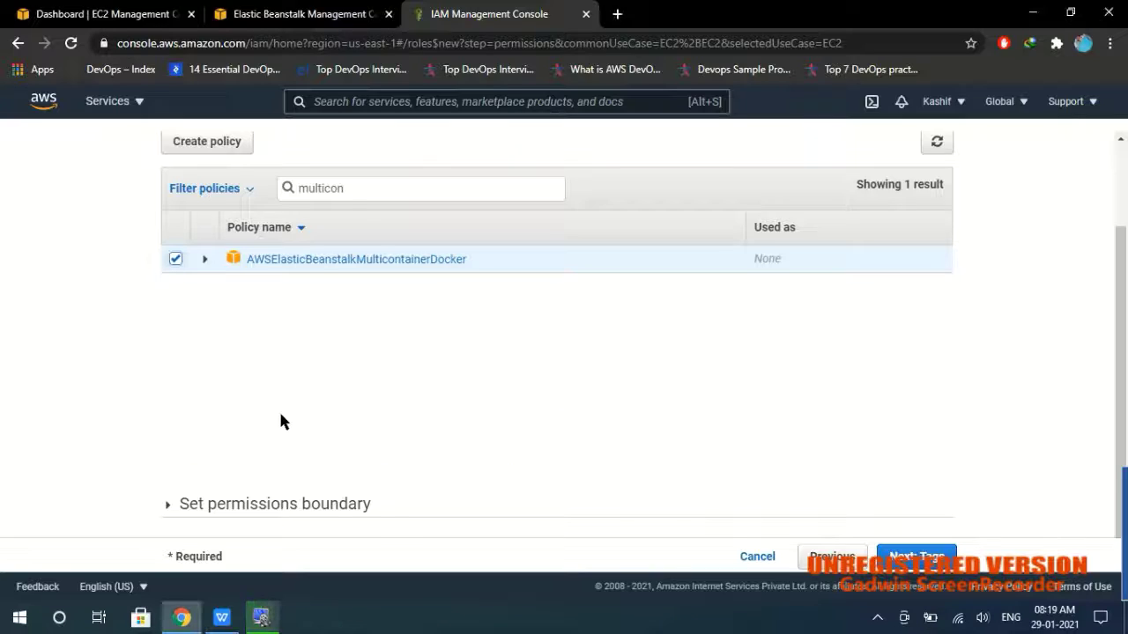
# Filter the policies by "workertier" and select AWSElasticBeanstalkWorkerTier.
pyautogui.doubleClick(361, 191)
pyautogui.write('wo')
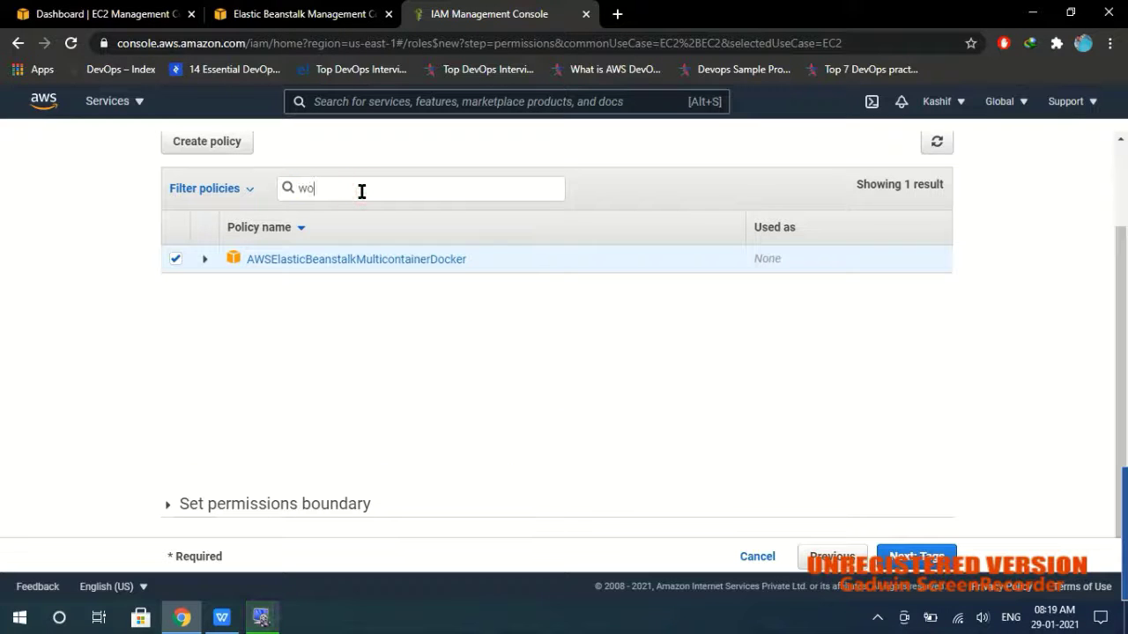
pyautogui.write('rkertier')
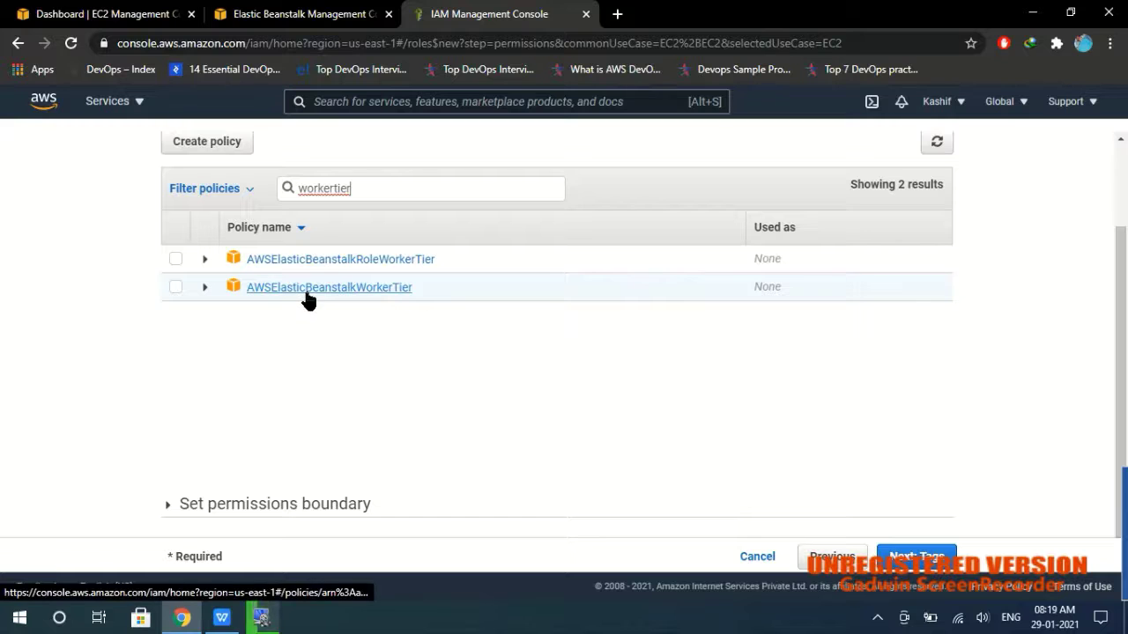
pyautogui.click(175, 287)
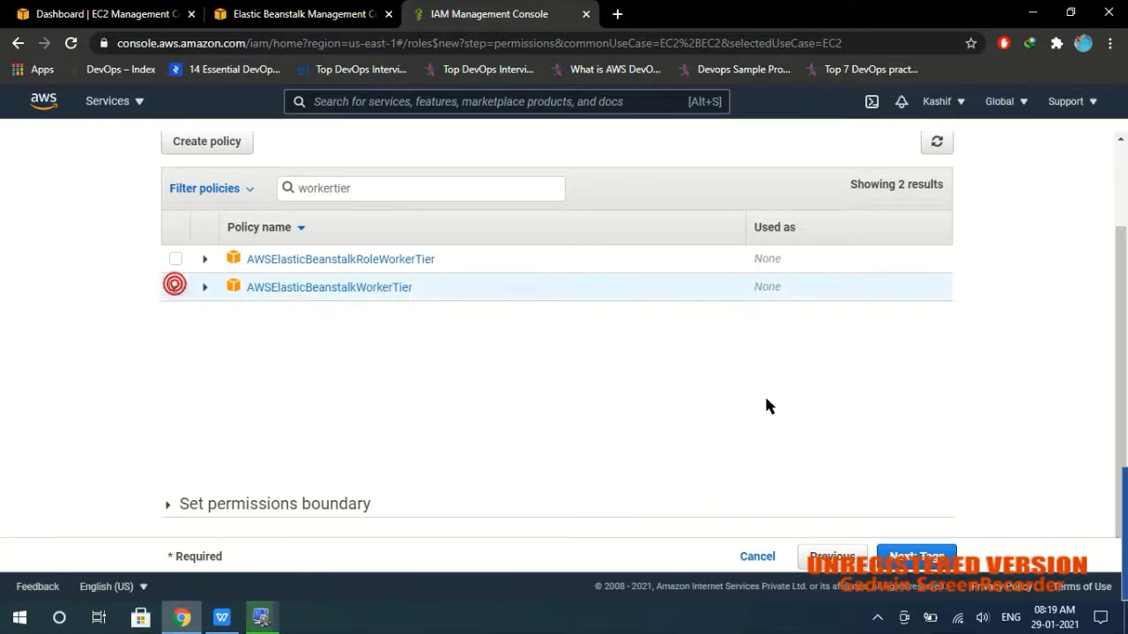
# Continue to the review without adding tags, name the role "aws-elasticbeanstalk-ec2-role" and create it.
pyautogui.click(905, 553)
pyautogui.click(908, 555)
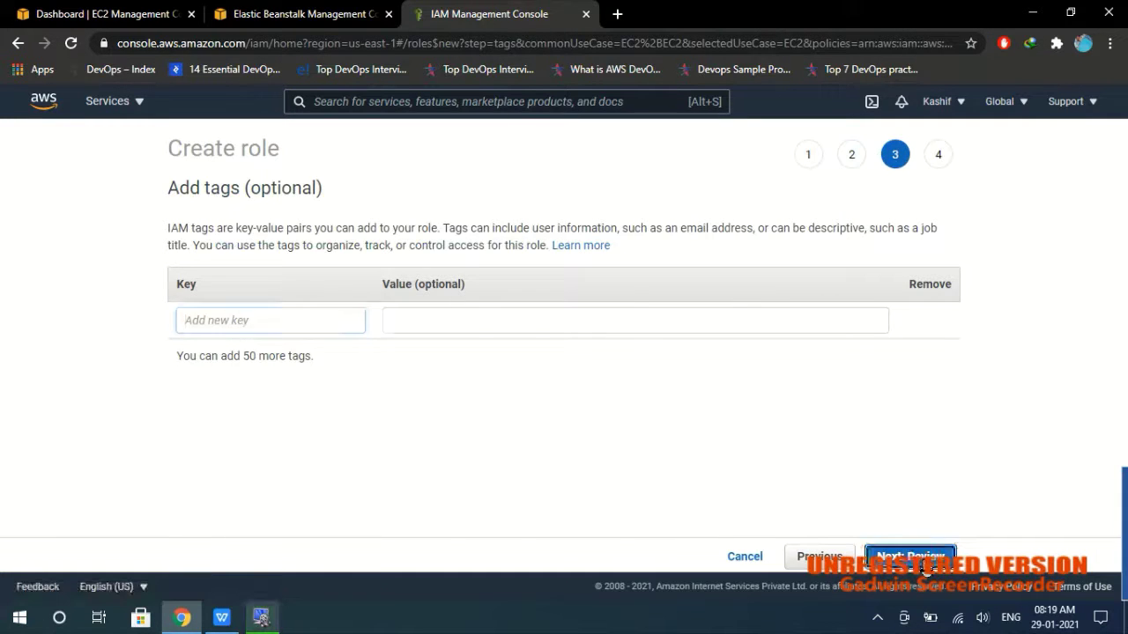
pyautogui.scroll(-1, 634, 405)
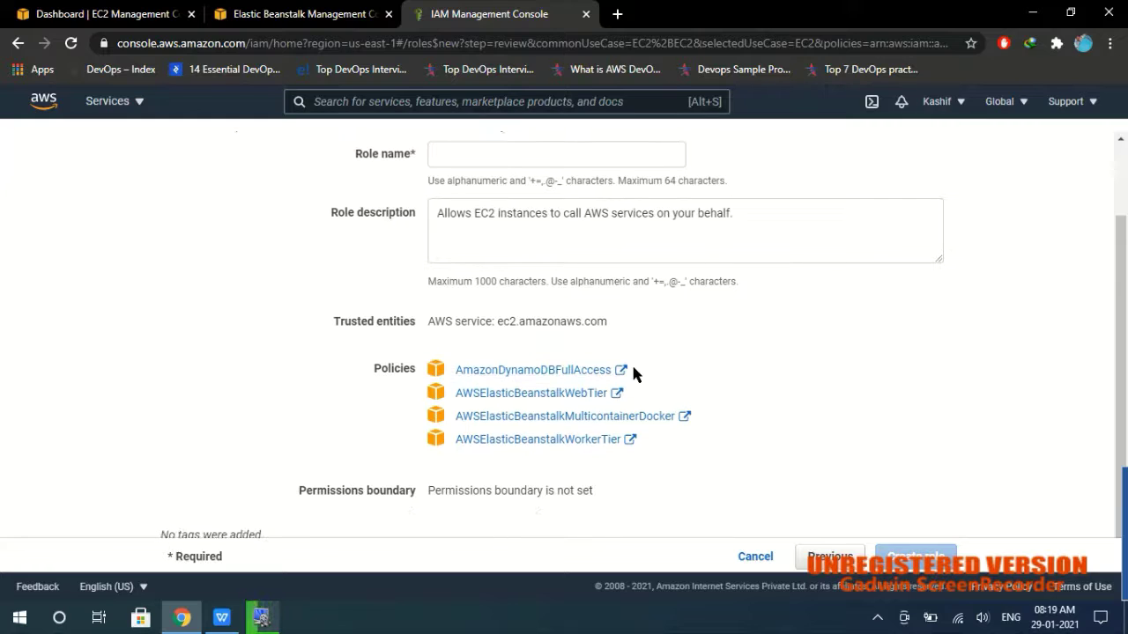
pyautogui.click(518, 159)
pyautogui.write('aws-elasticbeanstalk-ec2-role')
pyautogui.click(208, 283)
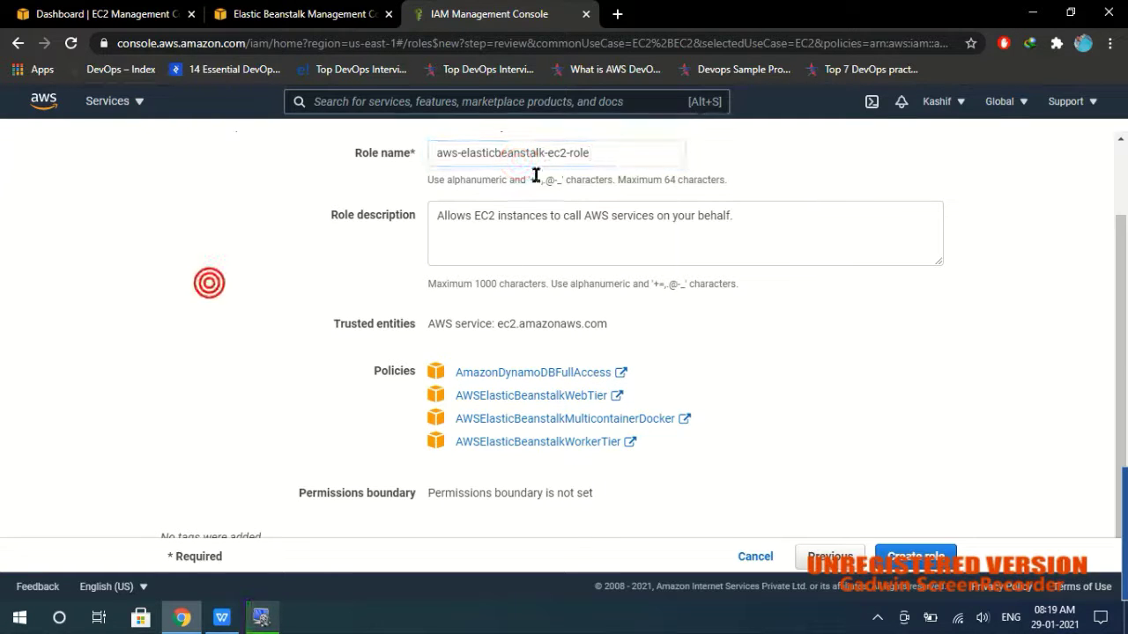
pyautogui.click(937, 568)
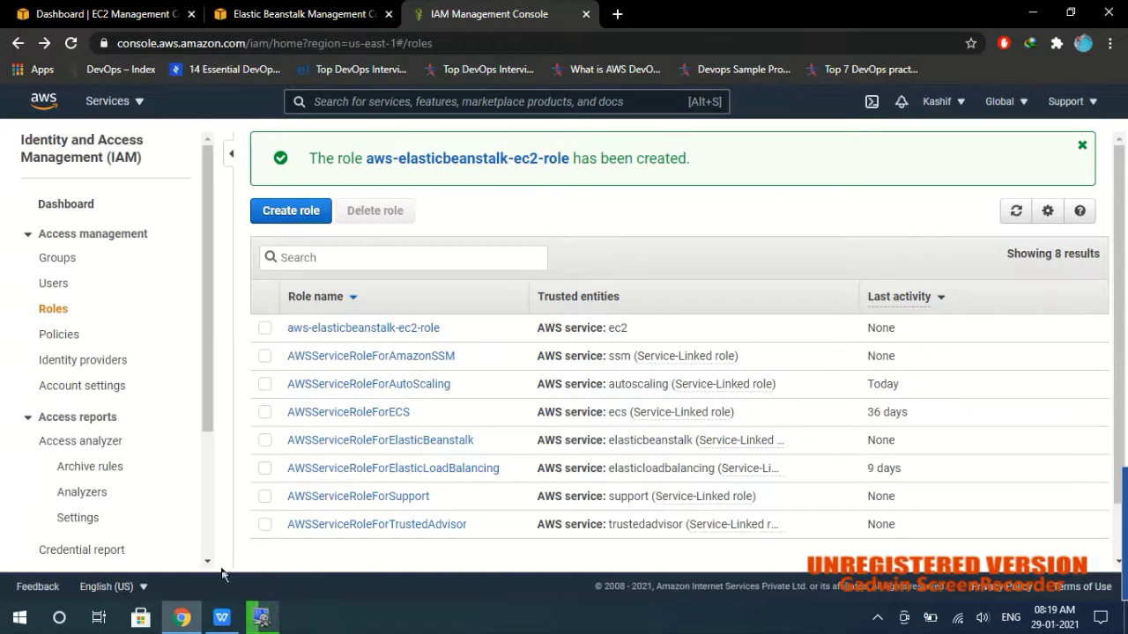
# Switch to the WPS notes and make the role name "aws-elasticbeanstalk-service-role" bold.
pyautogui.click(221, 618)
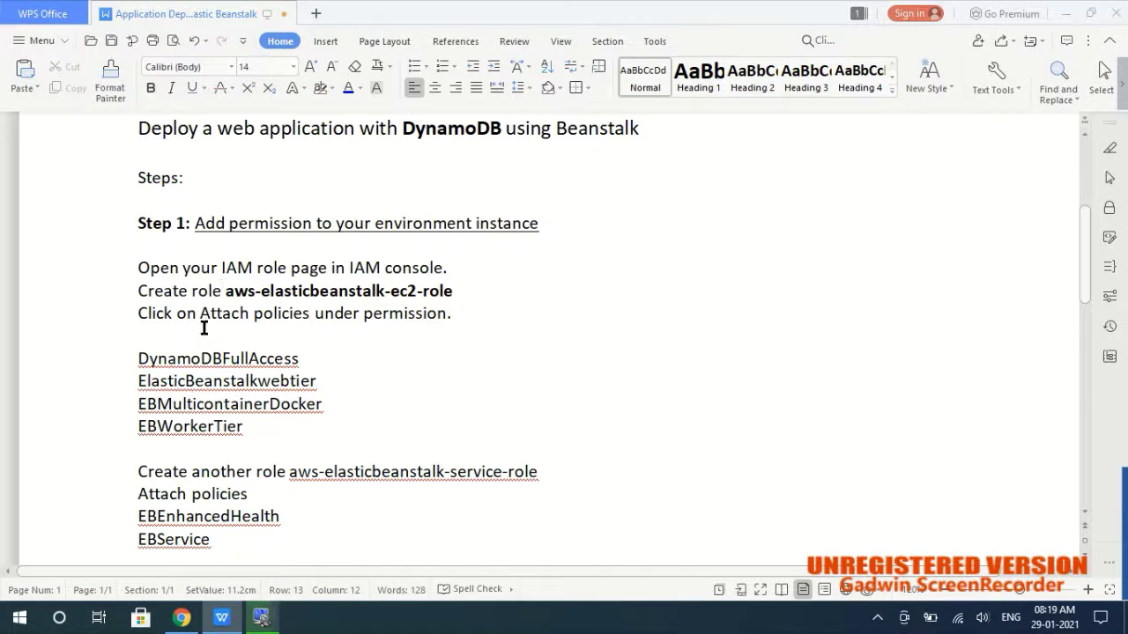
pyautogui.scroll(-4, 204, 328)
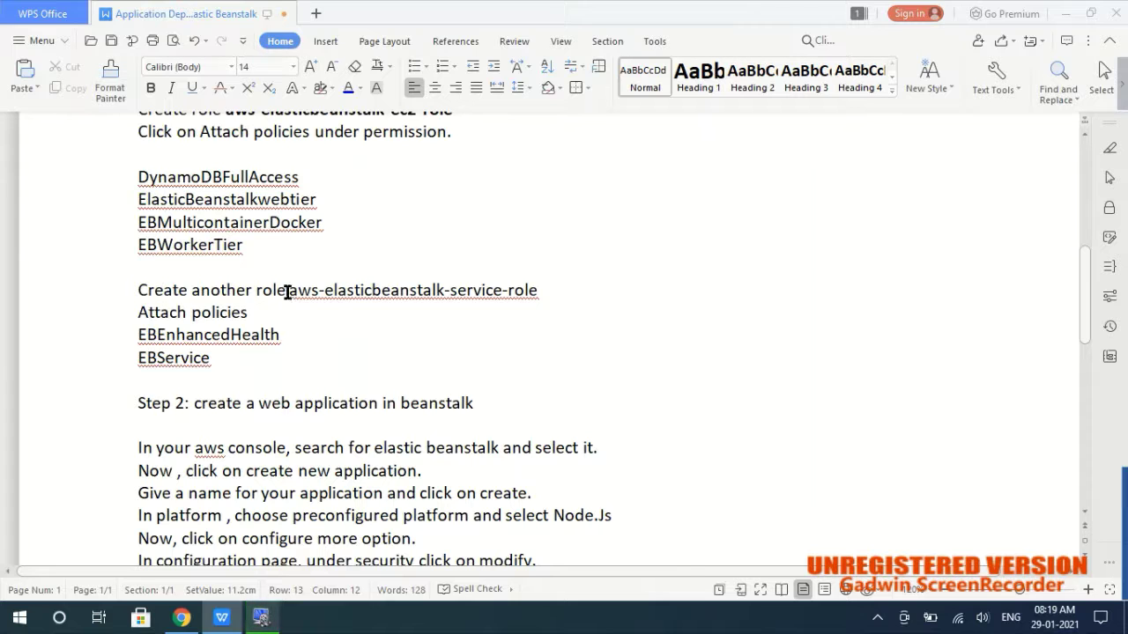
pyautogui.moveTo(287, 293); pyautogui.dragTo(538, 289)
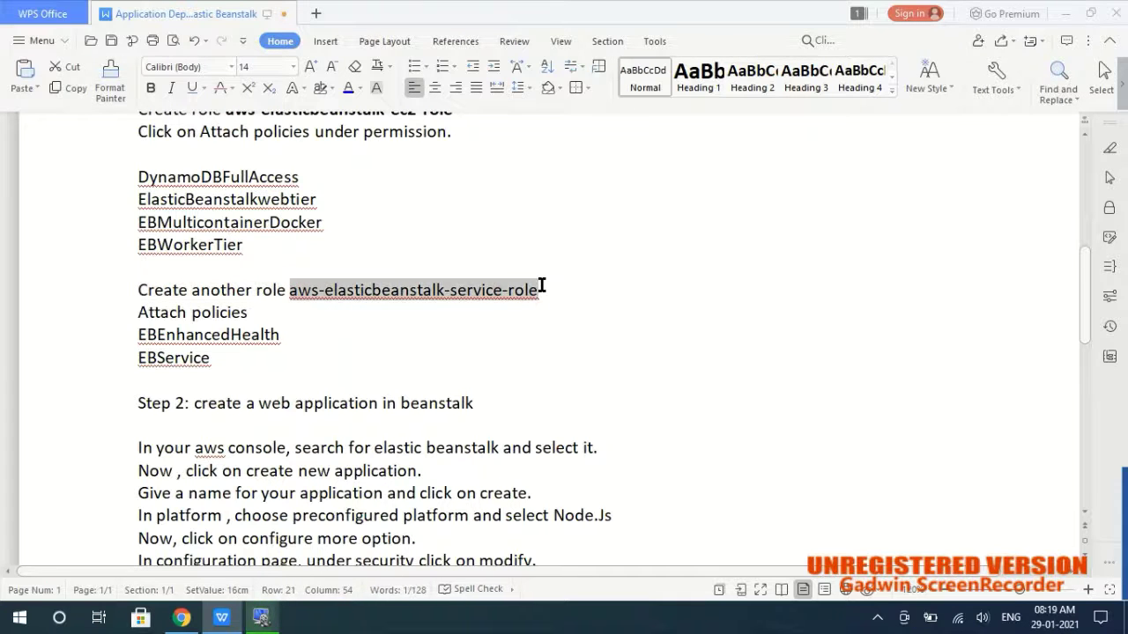
pyautogui.hotkey('ctrl', 'b')
pyautogui.click(567, 328)
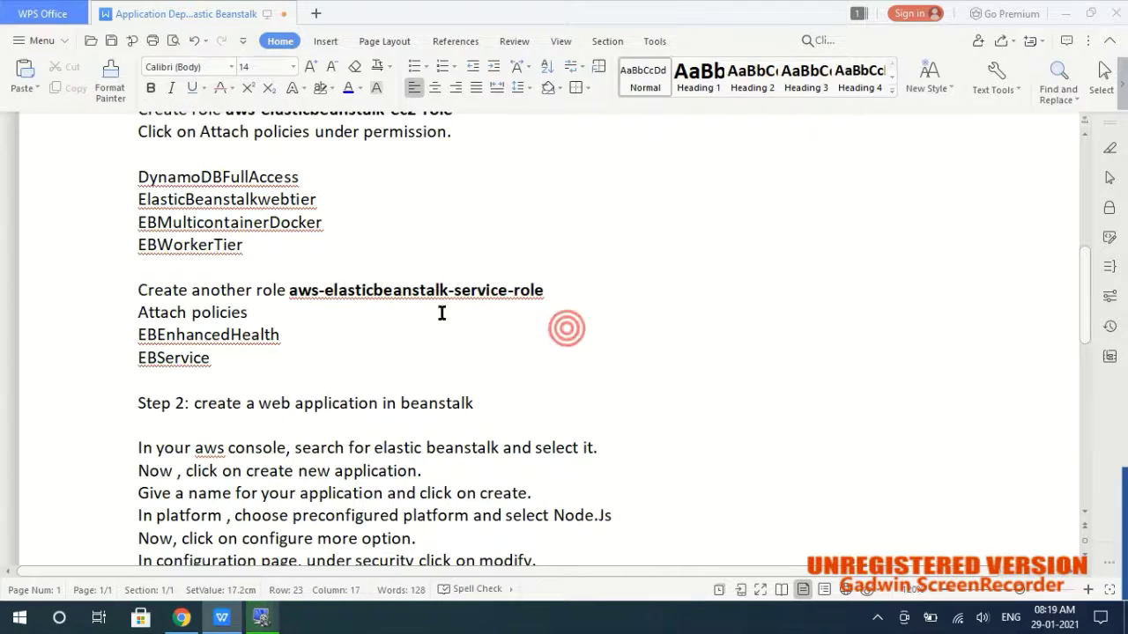
# Switch to Chrome and start a new IAM role for an AWS service with the EC2 use case, continuing to the permissions.
pyautogui.click(181, 618)
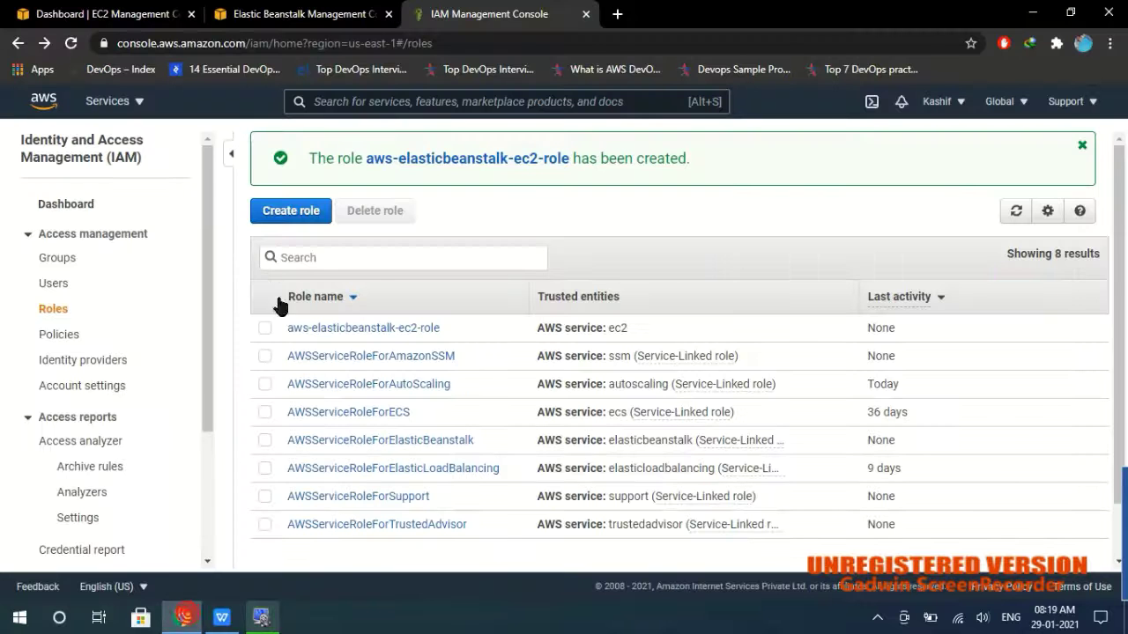
pyautogui.click(289, 218)
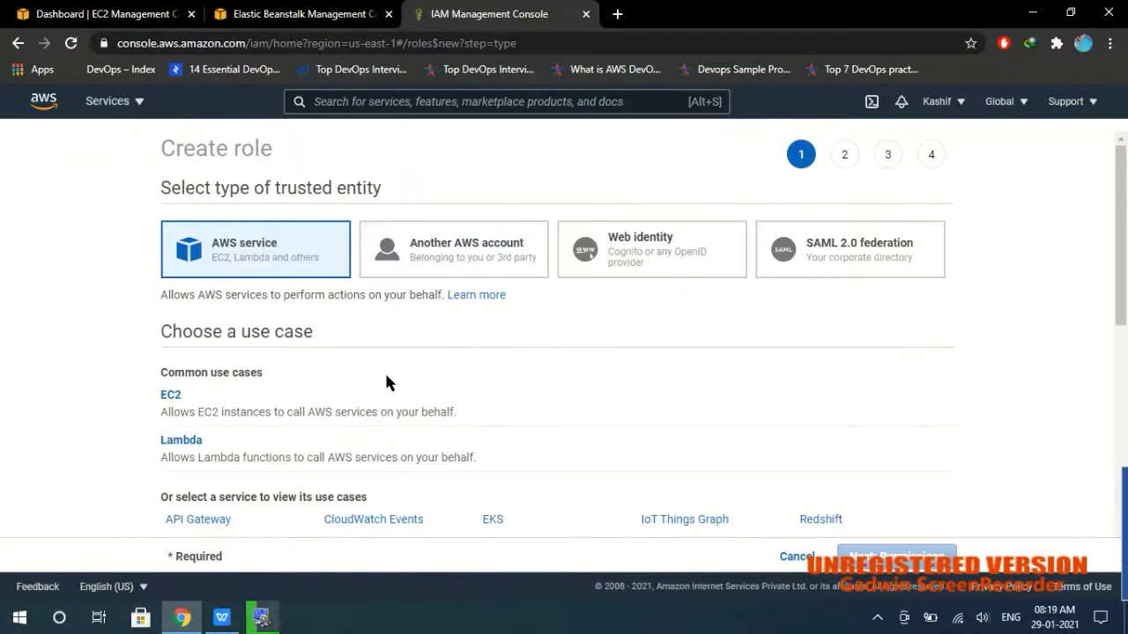
pyautogui.click(365, 407)
pyautogui.click(926, 542)
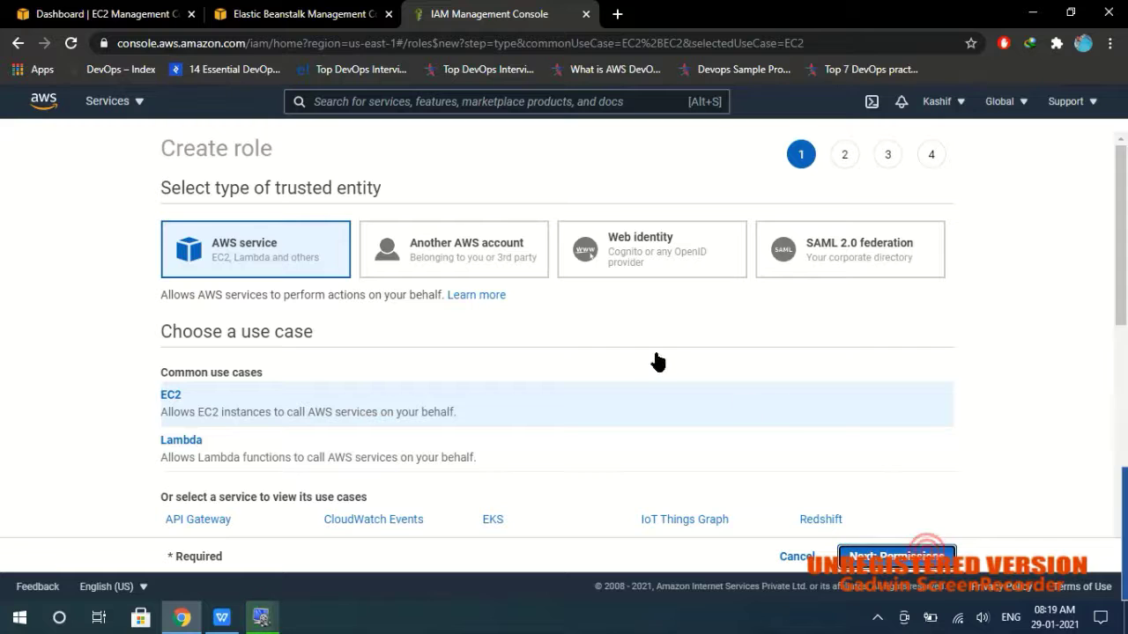
# Consult the WPS notes for the service role's policies, filter the policies by "EnhancedH" and select AWSElasticBeanstalkEnhancedHealth.
pyautogui.hotkey('alt', 'Tab')
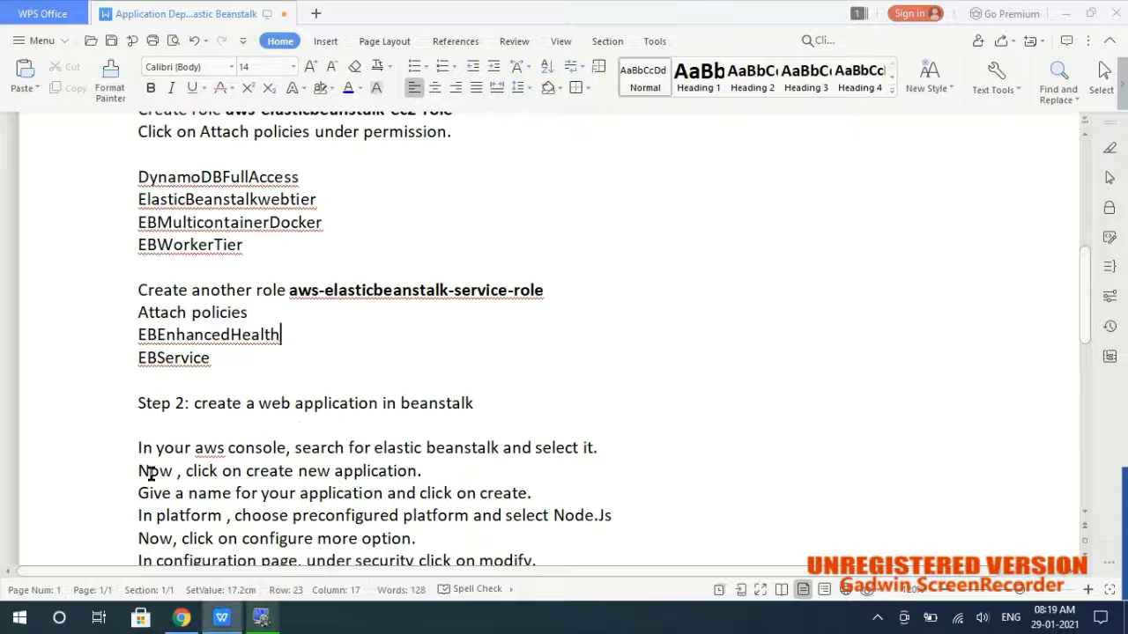
pyautogui.moveTo(137, 312); pyautogui.dragTo(224, 352)
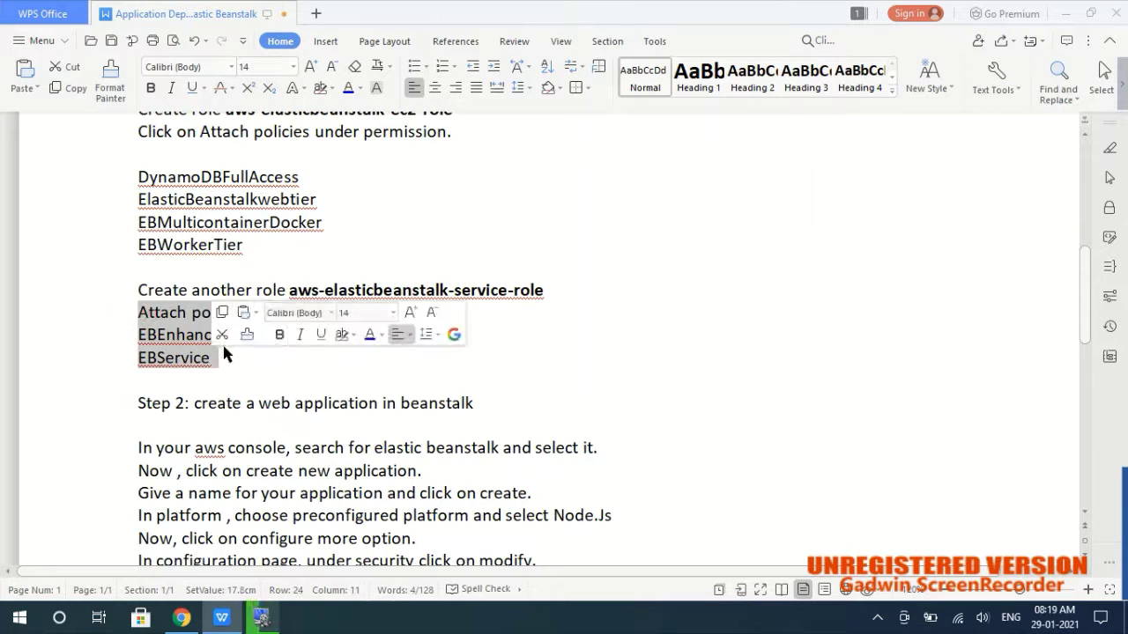
pyautogui.click(307, 369)
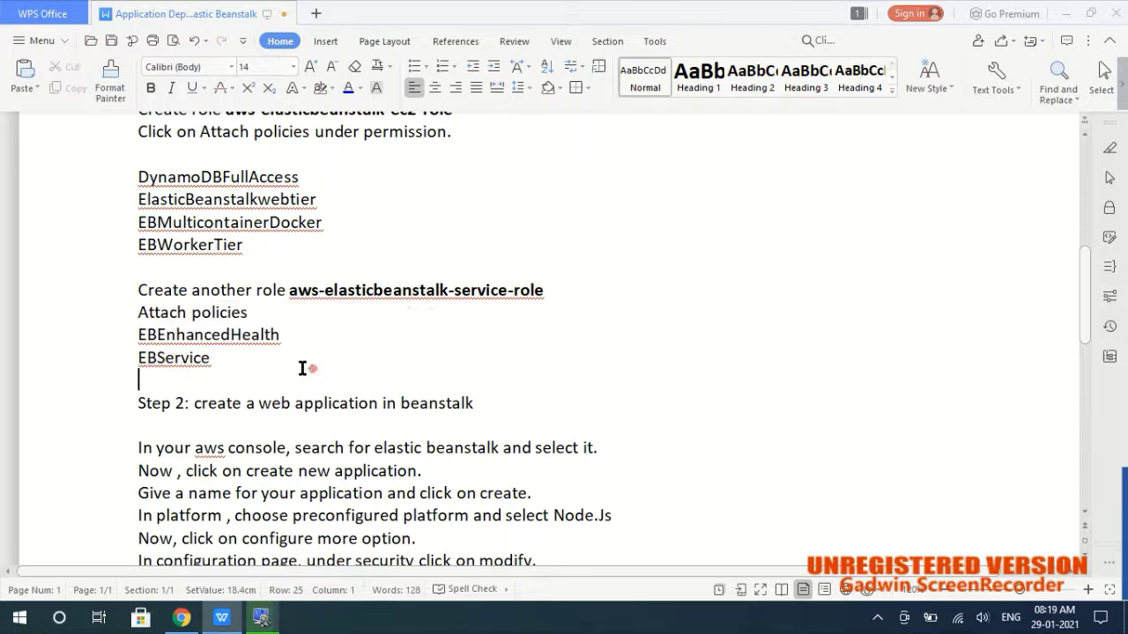
pyautogui.hotkey('alt', 'Tab')
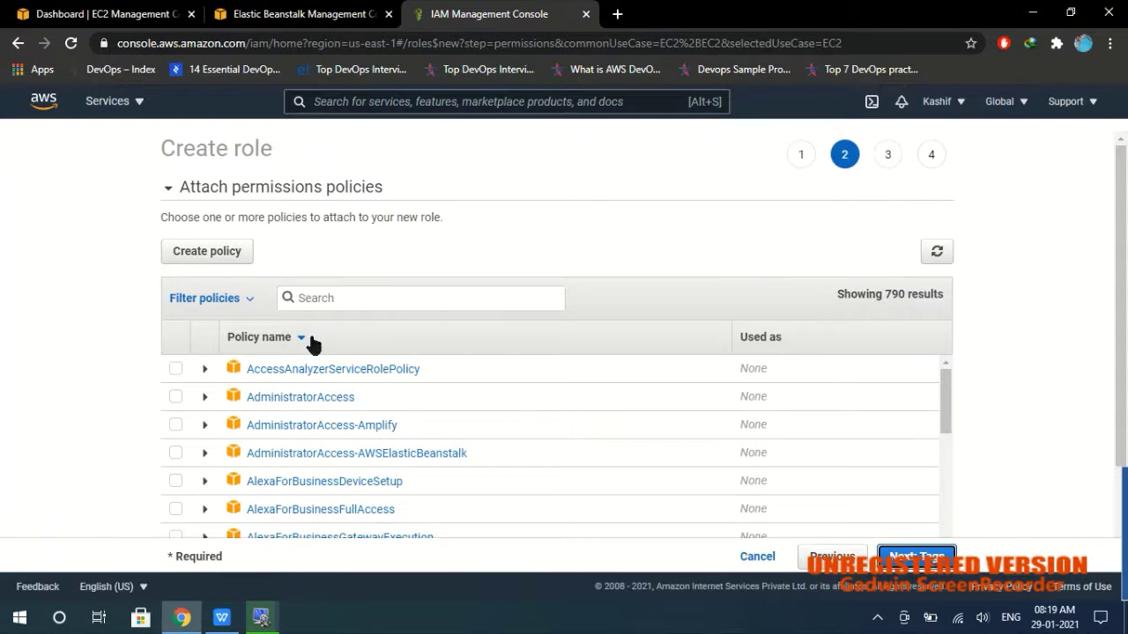
pyautogui.click(389, 297)
pyautogui.write('EnhancedH')
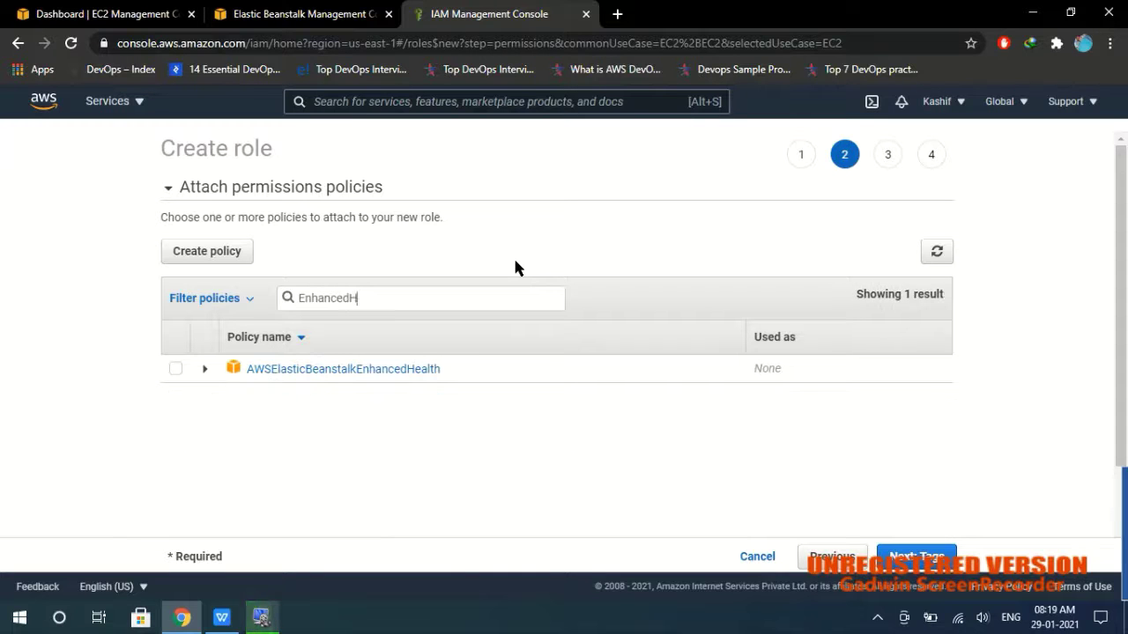
pyautogui.click(176, 369)
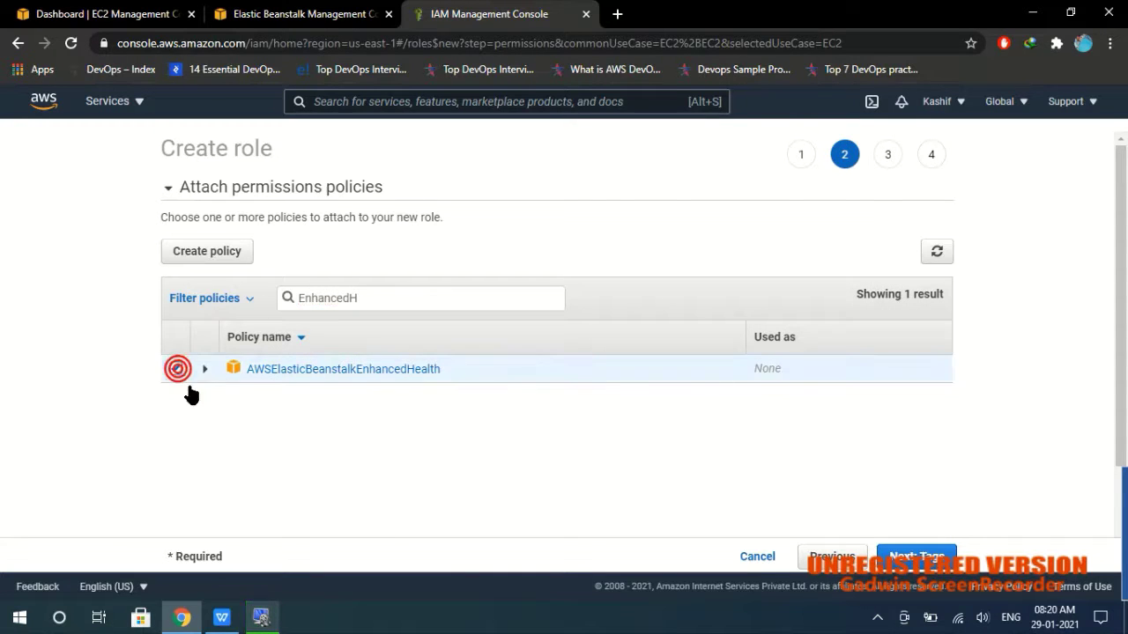
# Consult the notes for the second policy, filter the policies by "ElasticBeanstalkS" and select AWSElasticBeanstalkService.
pyautogui.hotkey('alt', 'Tab')
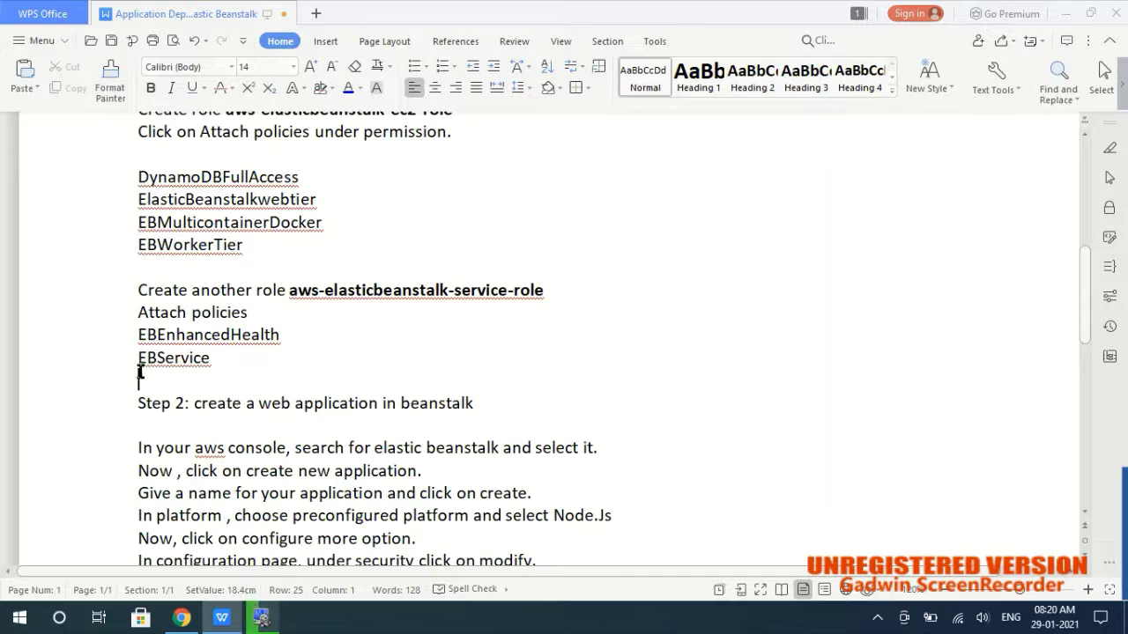
pyautogui.hotkey('alt', 'Tab')
pyautogui.doubleClick(410, 297)
pyautogui.write('E')
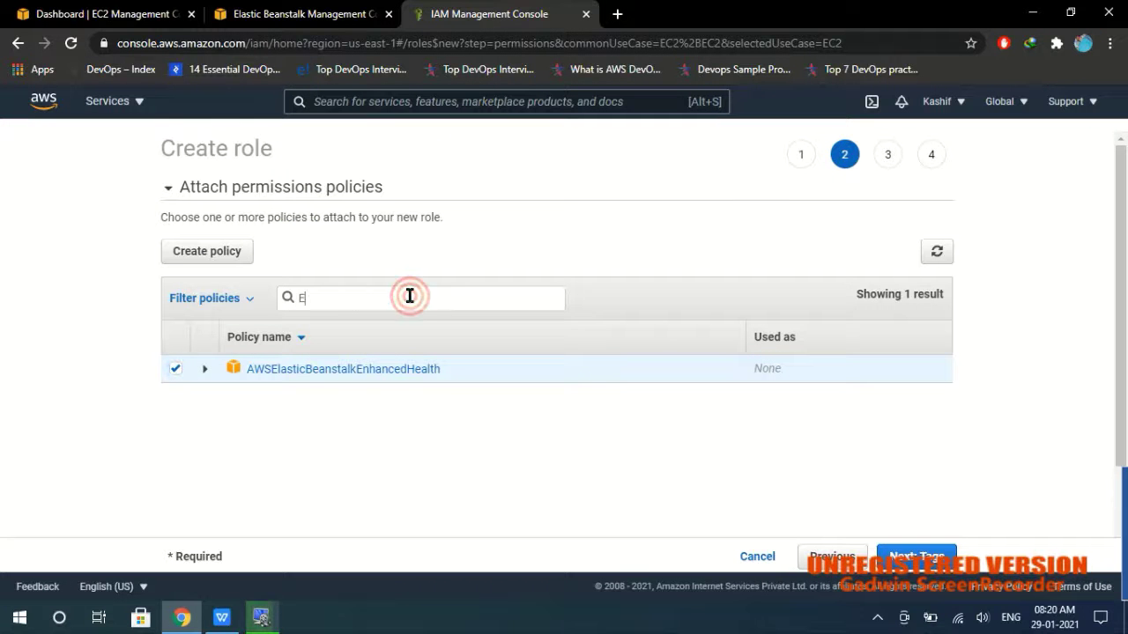
pyautogui.write('lasticBea')
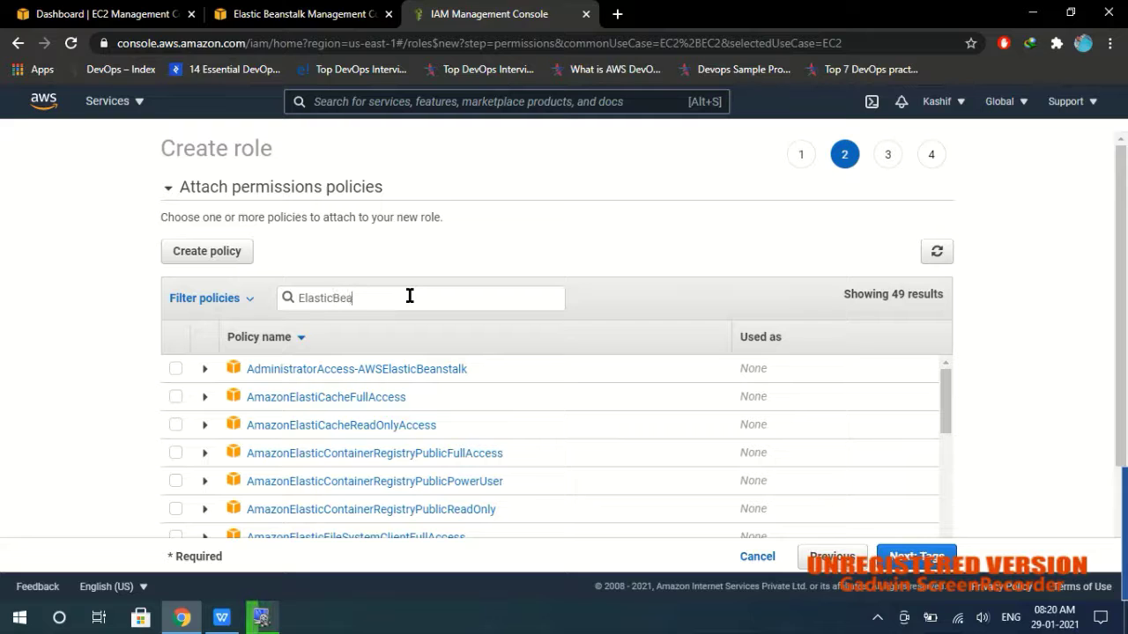
pyautogui.write('nsta')
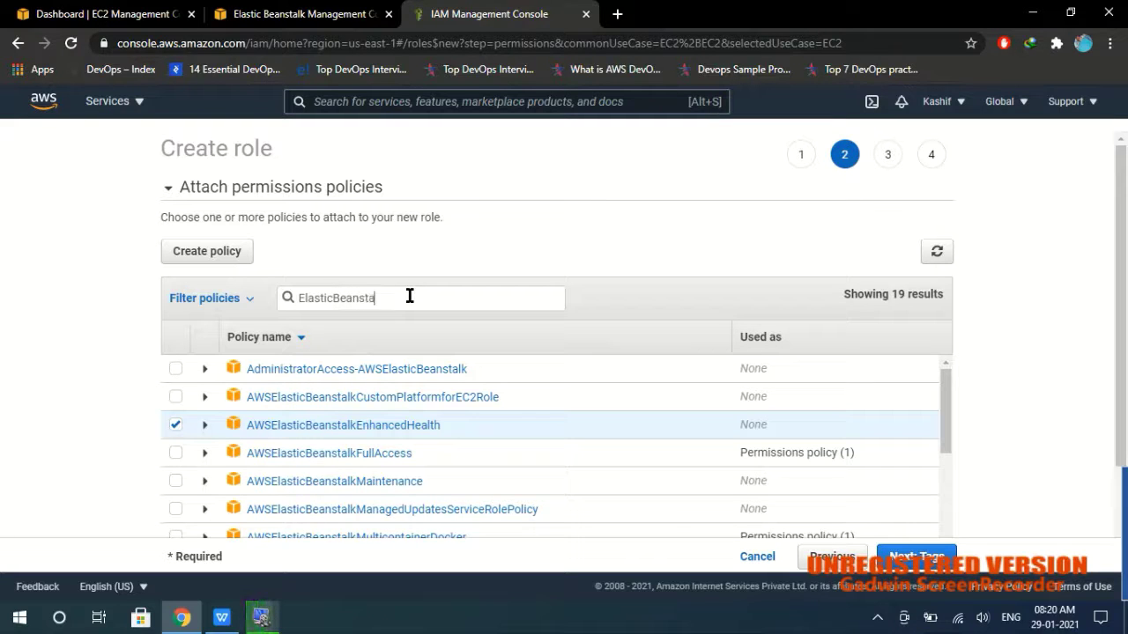
pyautogui.write('lkS')
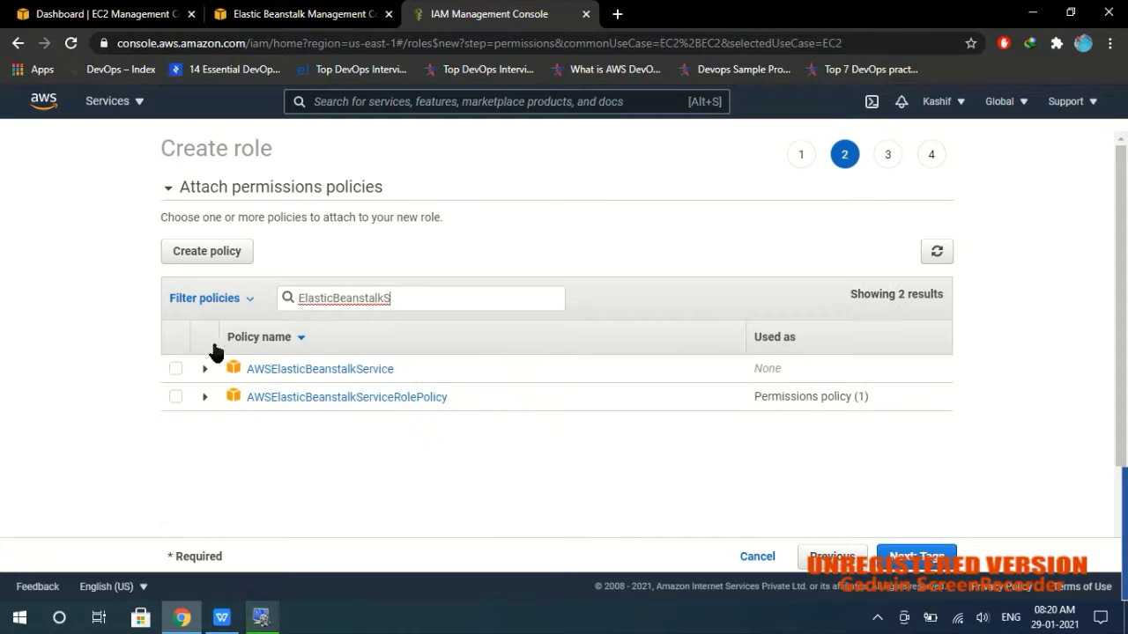
pyautogui.click(176, 368)
# Continue to the review without adding tags, name the role "aws-elasticbeanstalk-service-role" and create it.
pyautogui.click(916, 556)
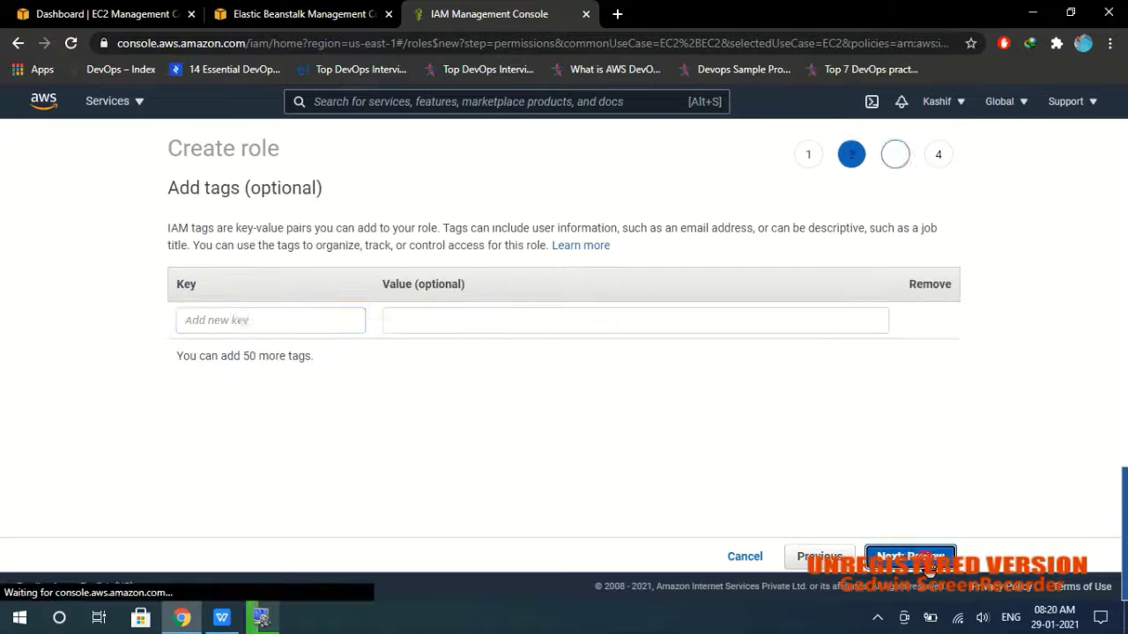
pyautogui.click(915, 556)
pyautogui.scroll(-1, 597, 466)
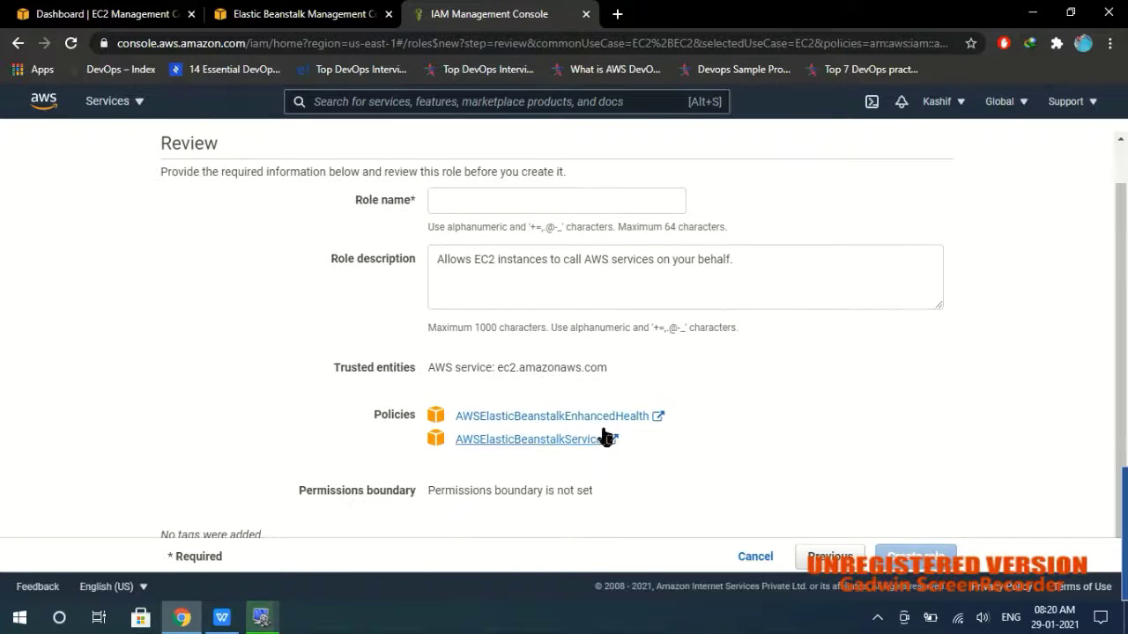
pyautogui.scroll(1, 436, 339)
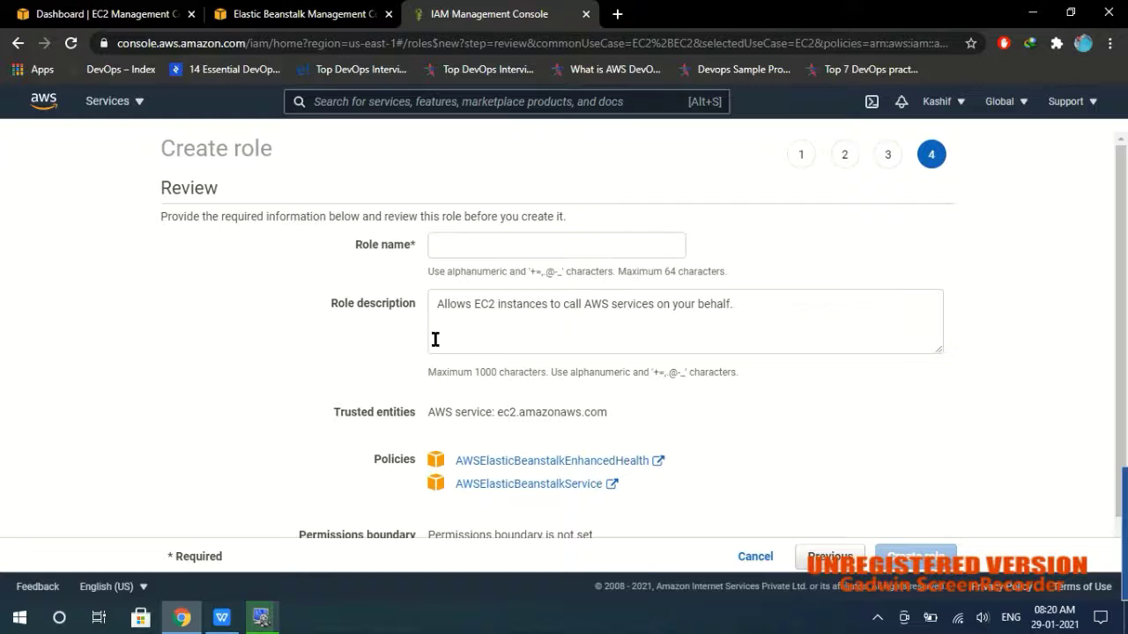
pyautogui.click(503, 234)
pyautogui.write('aws-elasticbeanstalk-service-role')
pyautogui.click(234, 319)
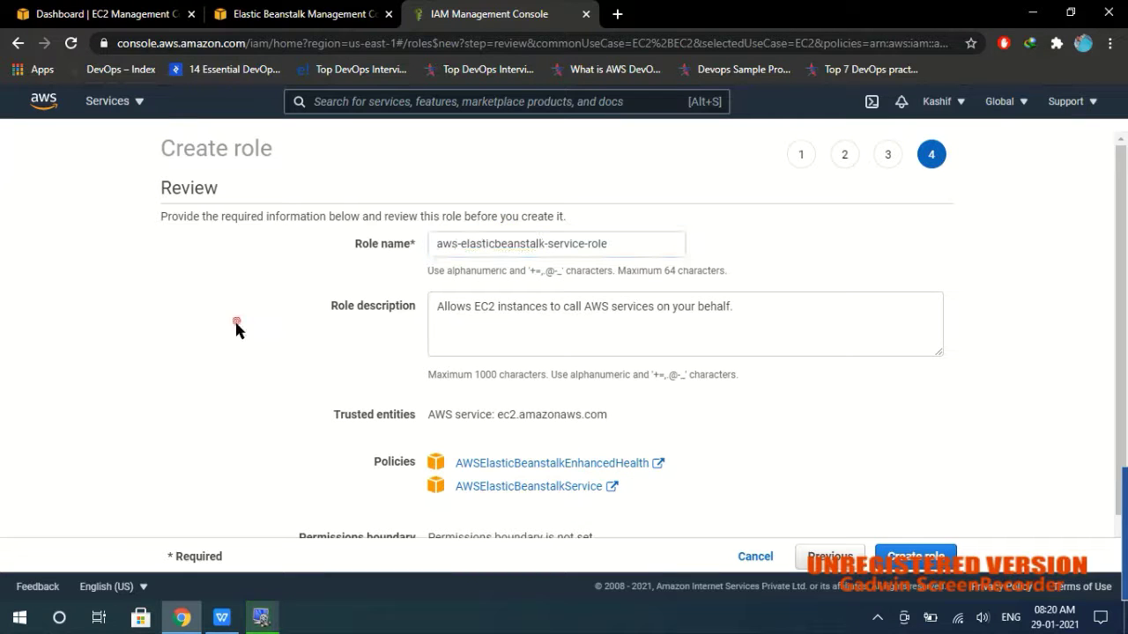
pyautogui.click(950, 555)
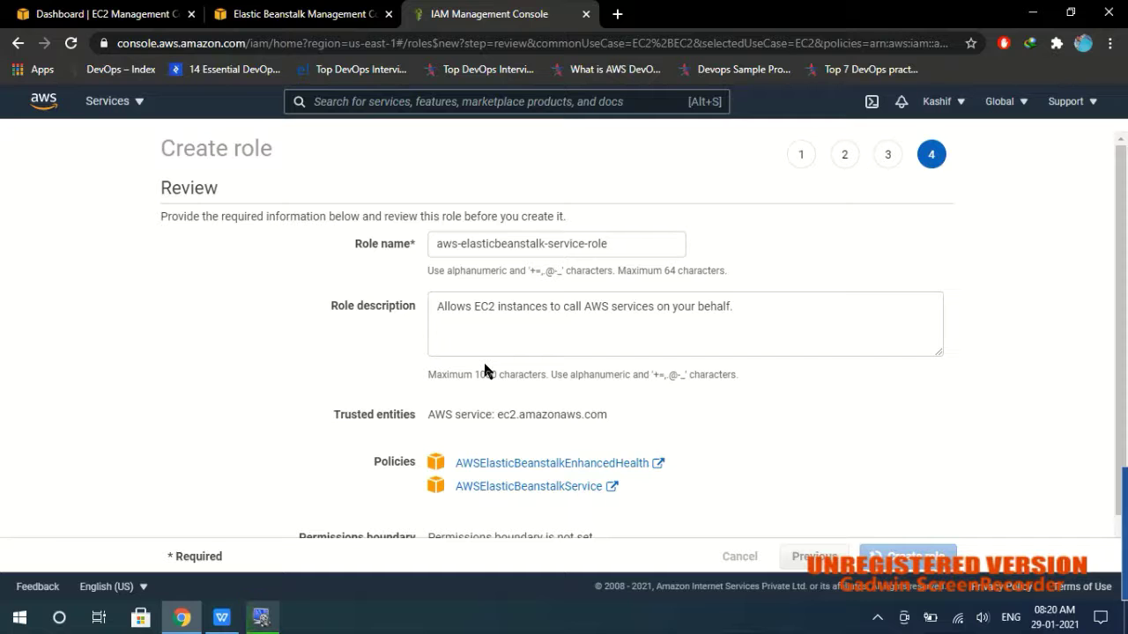
pyautogui.scroll(-1, 423, 388)
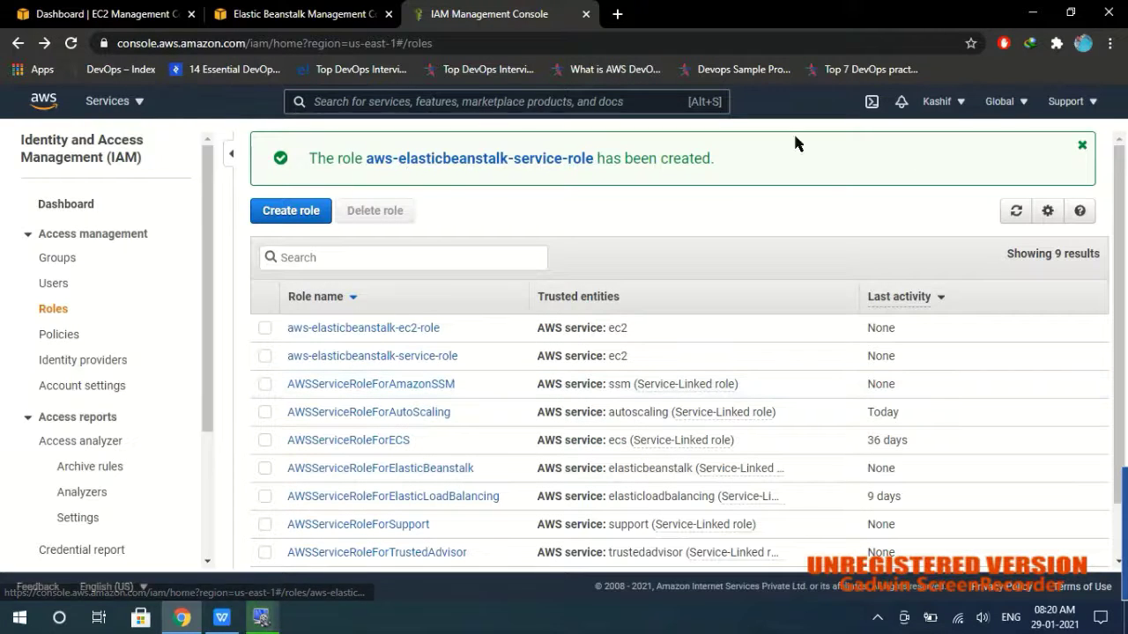
# Refresh the role list and select the aws-elasticbeanstalk-ec2-role and aws-elasticbeanstalk-service-role entries.
pyautogui.click(1015, 211)
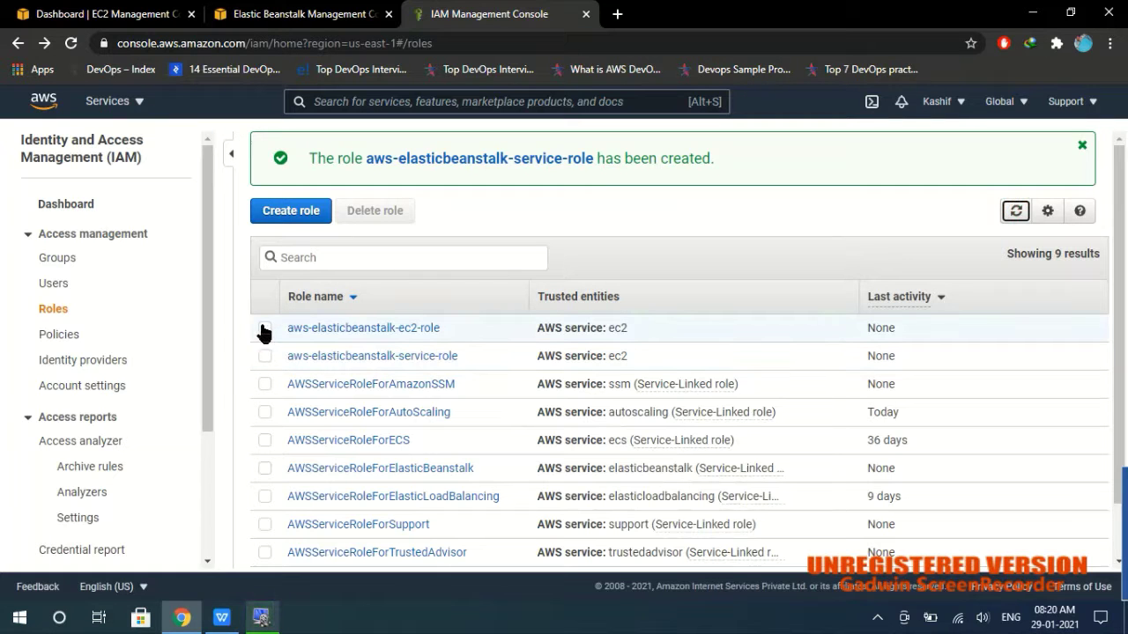
pyautogui.click(264, 327)
pyautogui.click(264, 356)
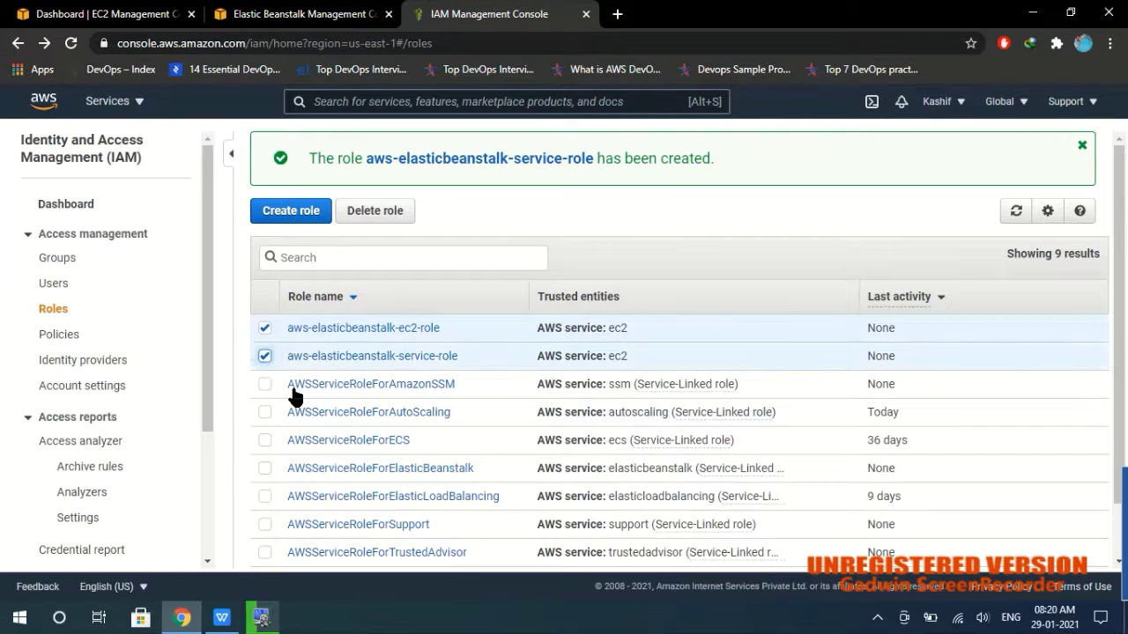
# Switch to the WPS notes and insert three blank lines above the "Step 2: create a web application in beanstalk" heading.
pyautogui.hotkey('alt', 'Tab')
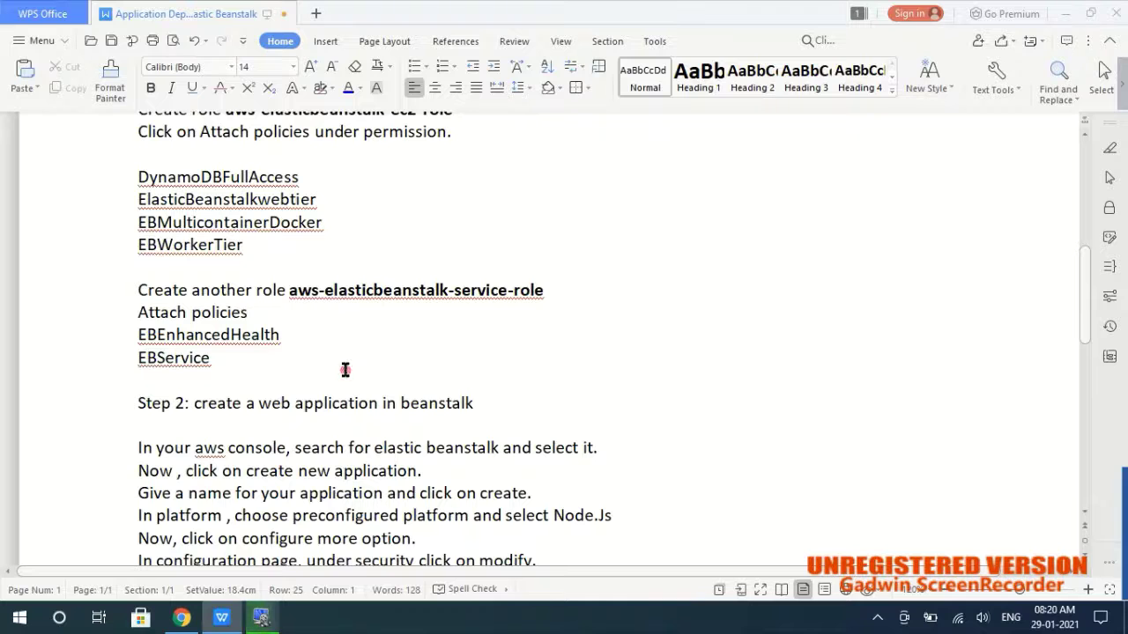
pyautogui.click(345, 369)
pyautogui.press('Return')
pyautogui.press('Return')
pyautogui.press('Return')
pyautogui.scroll(-2, 344, 370)
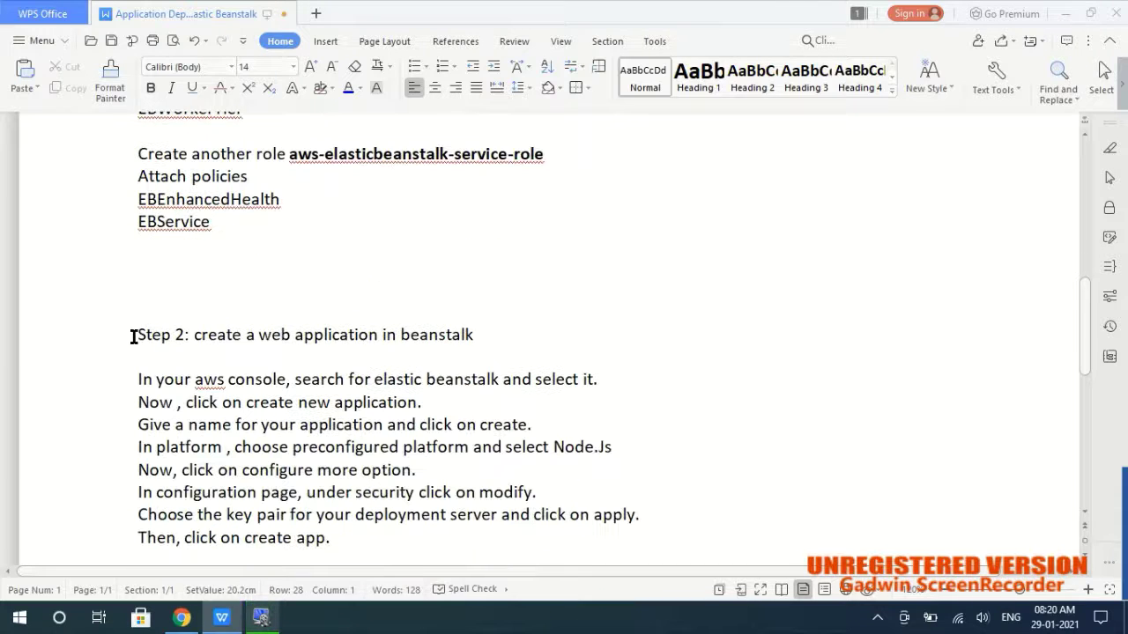
# Make the heading "Step 2: create a web application in beanstalk" bold and underlined.
pyautogui.moveTo(133, 337); pyautogui.dragTo(481, 339)
pyautogui.hotkey('ctrl', 'b')
pyautogui.hotkey('ctrl', 'u')
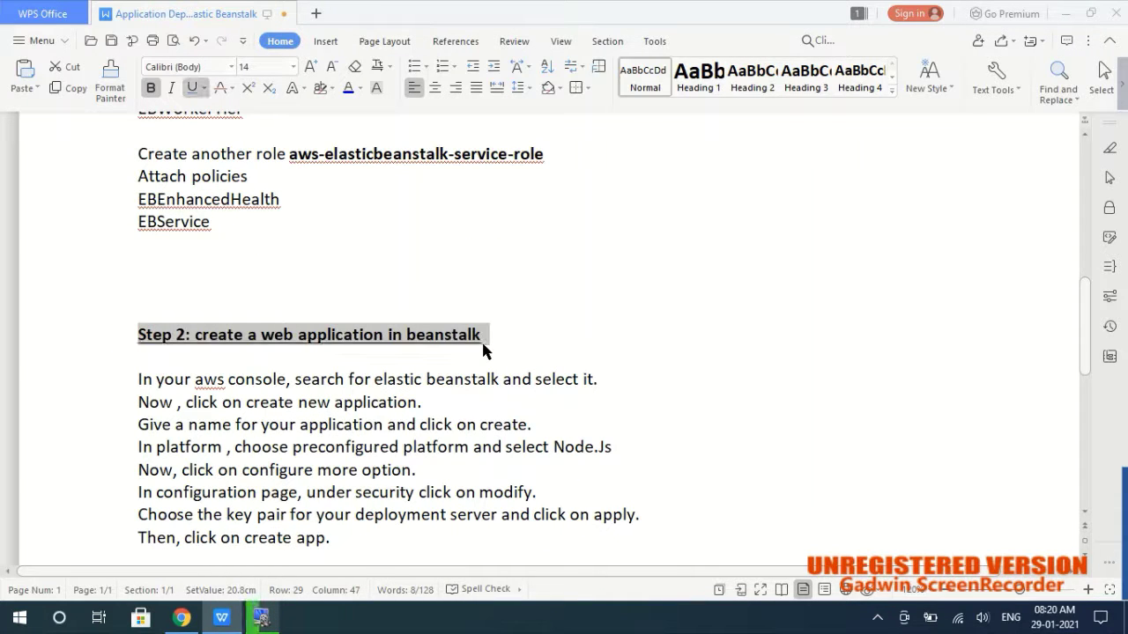
pyautogui.click(481, 340)
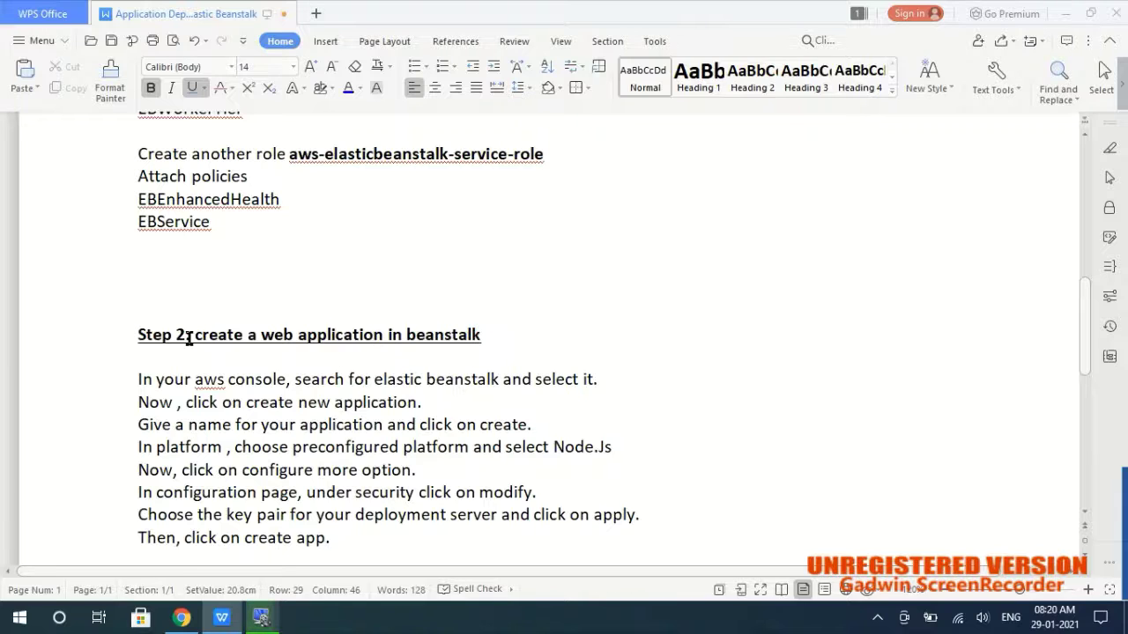
# Switch to the Elastic Beanstalk console in Chrome and start a new application named "DemoApp".
pyautogui.click(181, 618)
pyautogui.click(262, 7)
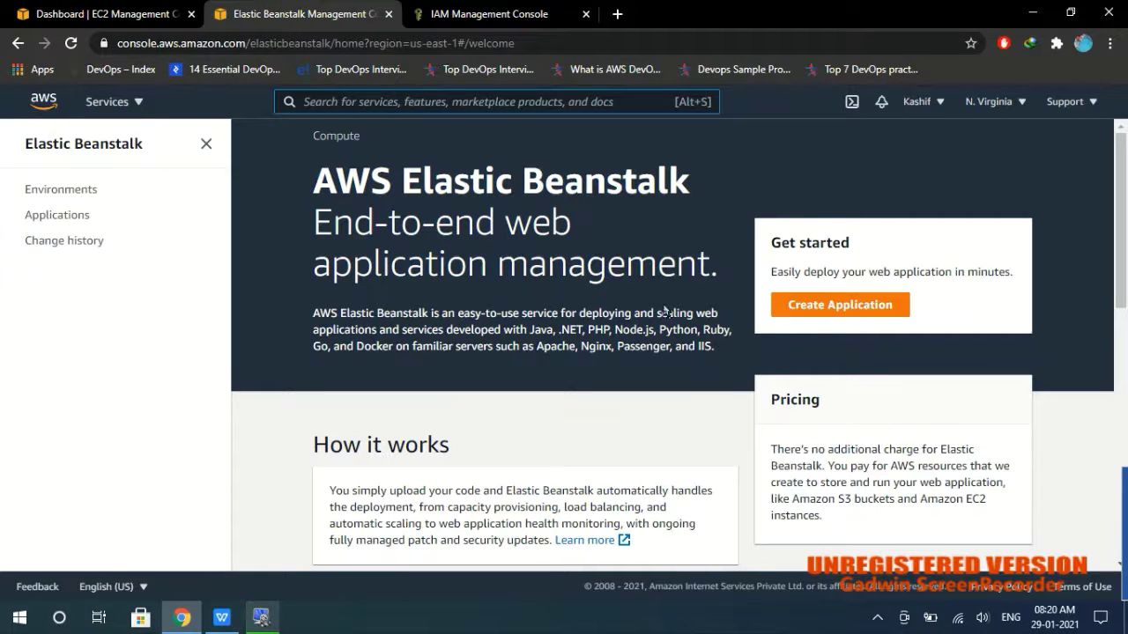
pyautogui.click(849, 309)
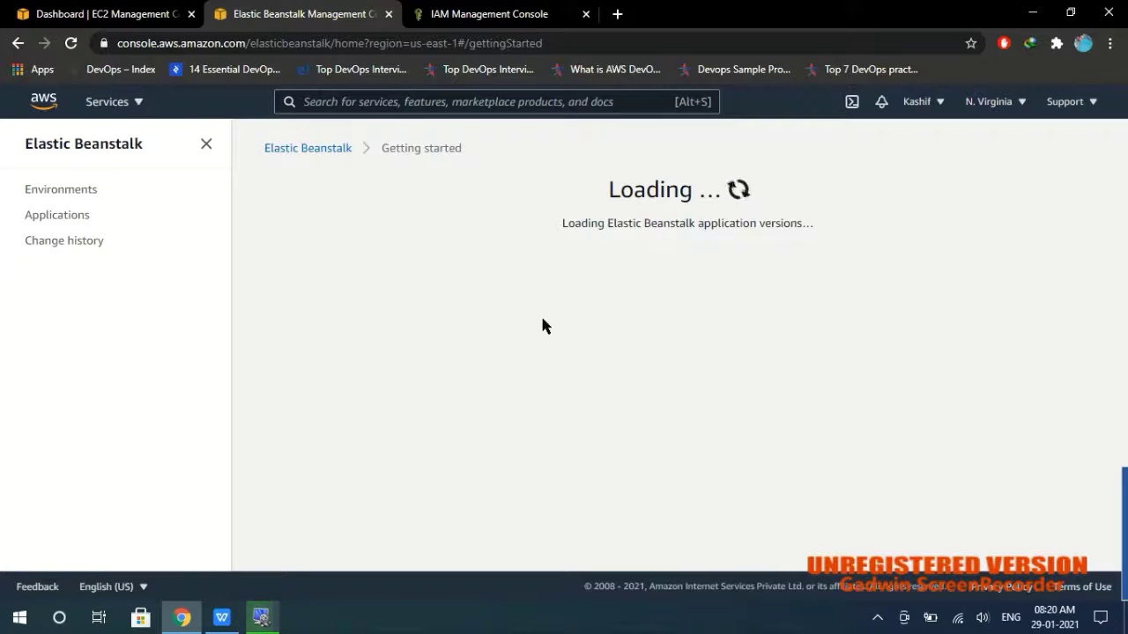
pyautogui.scroll(-2, 531, 328)
pyautogui.click(444, 256)
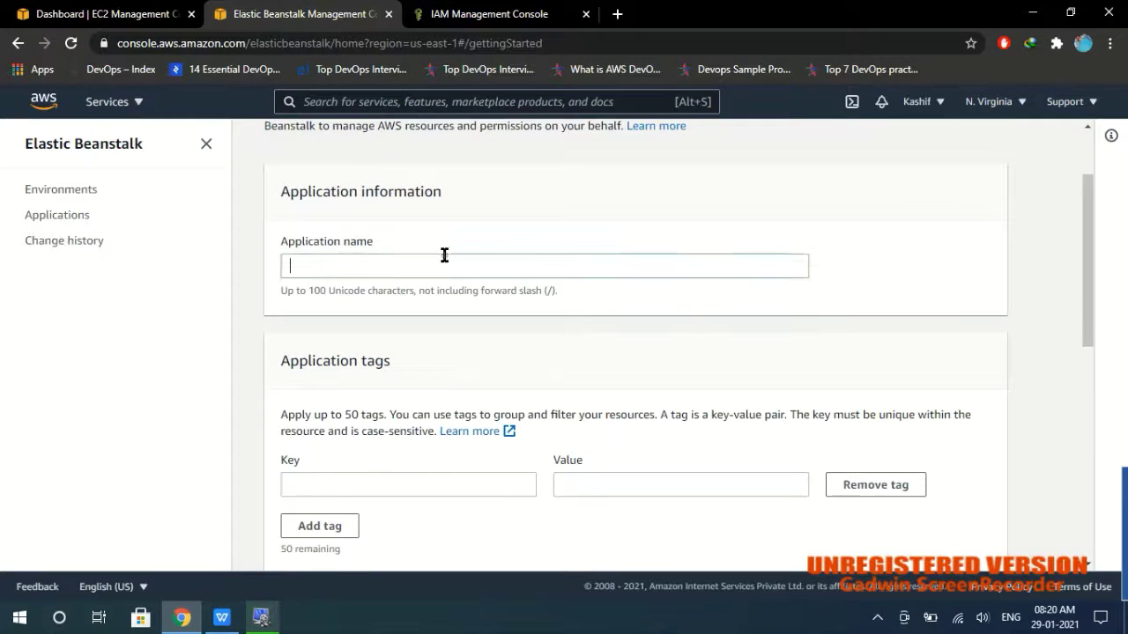
pyautogui.write('DemoApp')
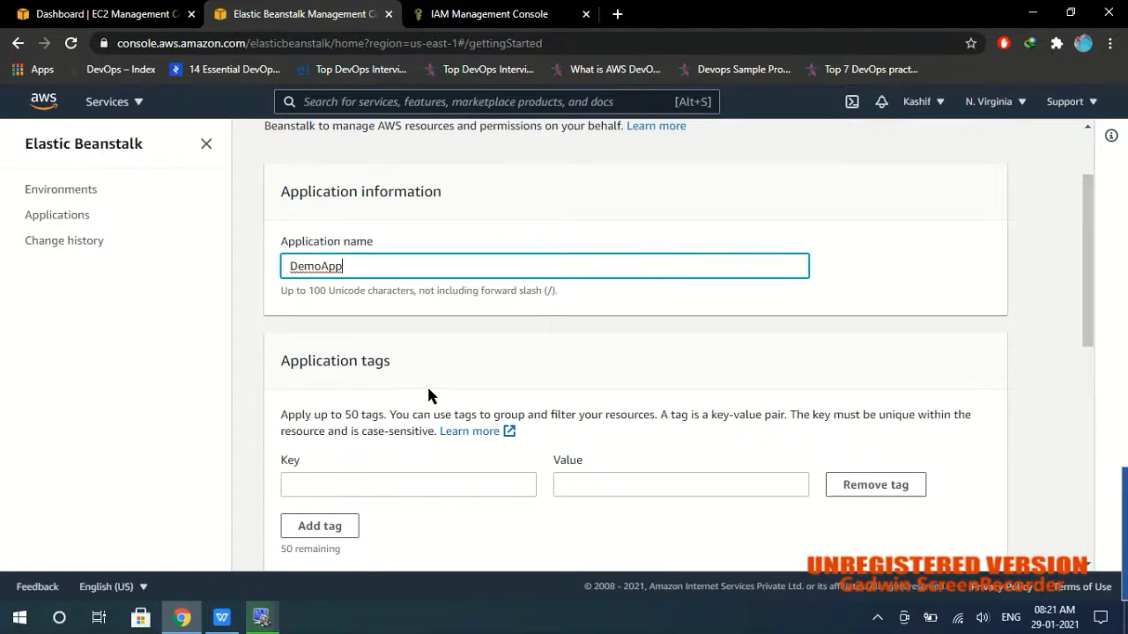
# Set the application's platform to Node.js and its platform branch to "Node.js running on 64bit Amazon Linux".
pyautogui.scroll(-5, 431, 395)
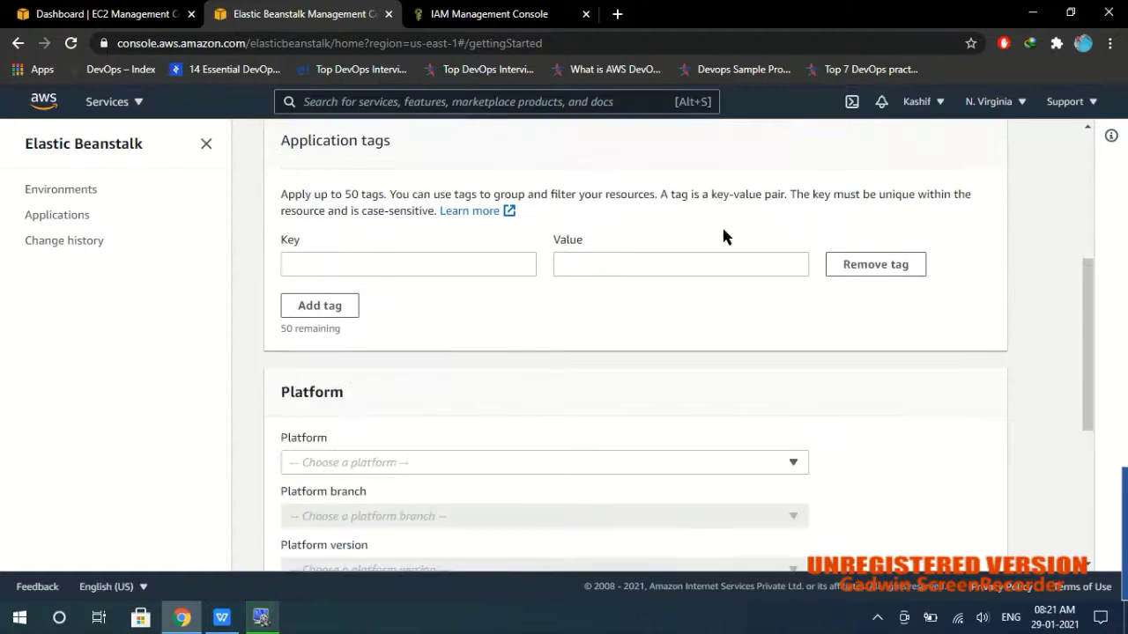
pyautogui.click(400, 241)
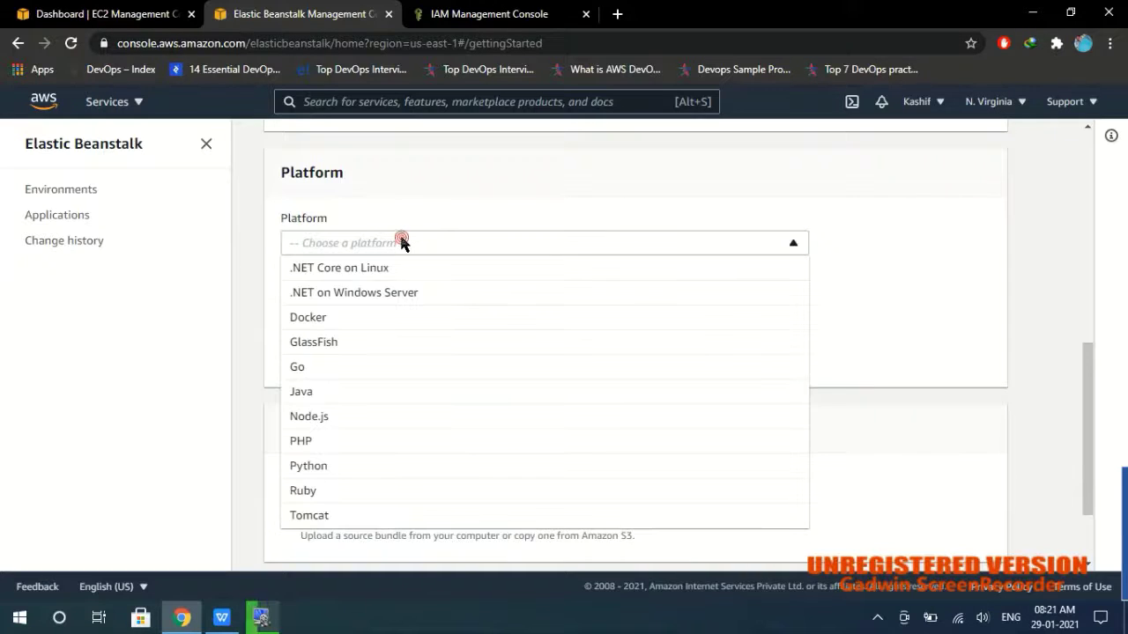
pyautogui.click(365, 421)
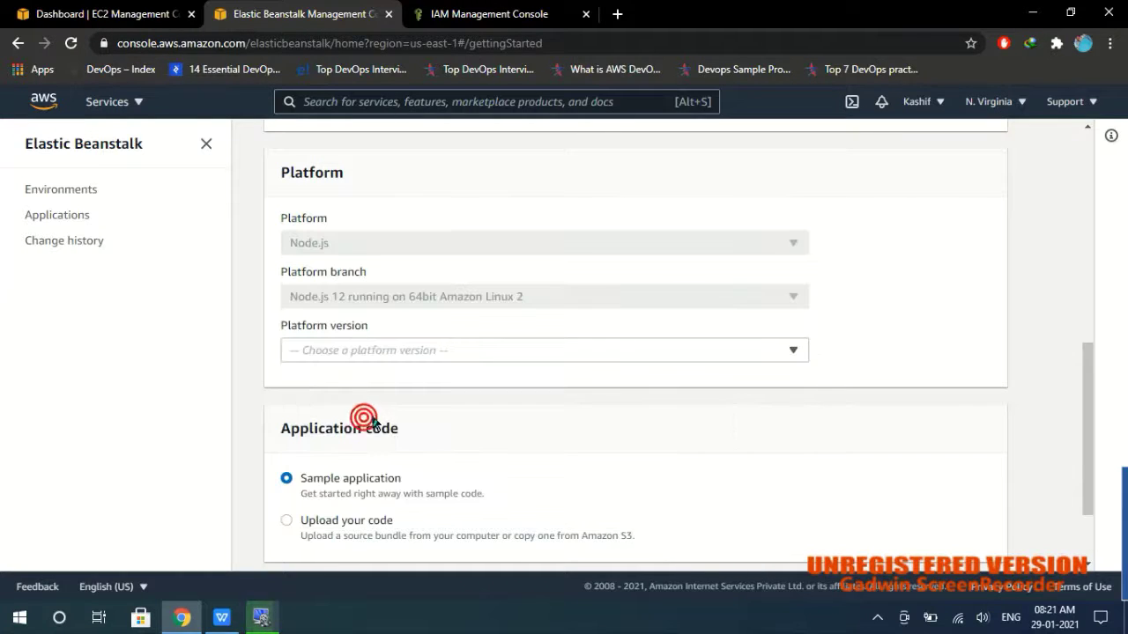
pyautogui.click(433, 300)
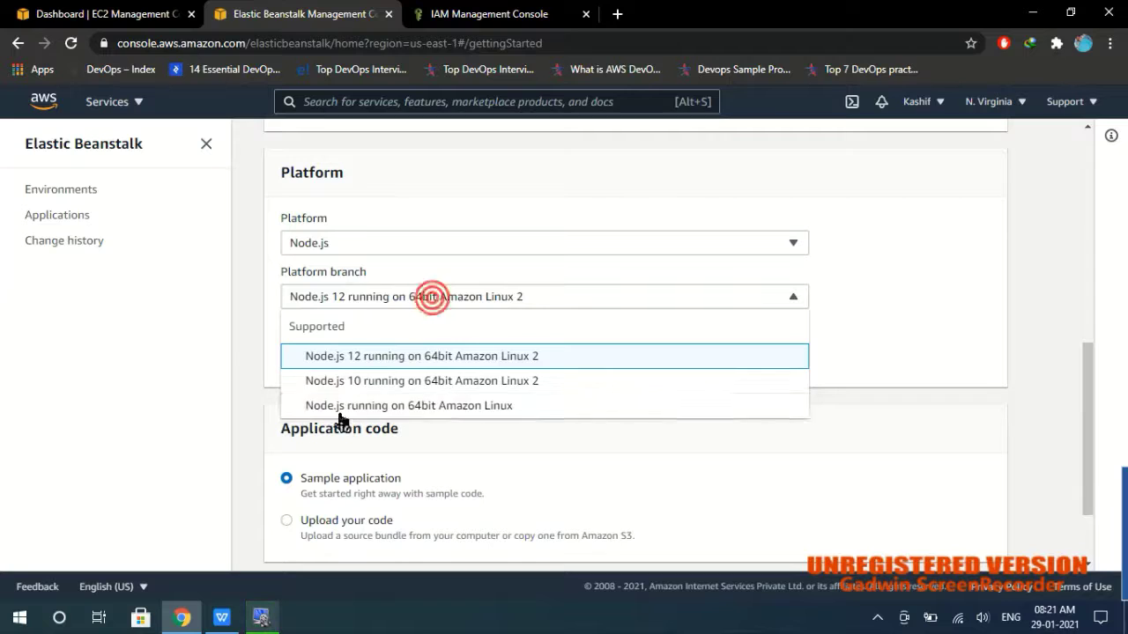
pyautogui.click(484, 407)
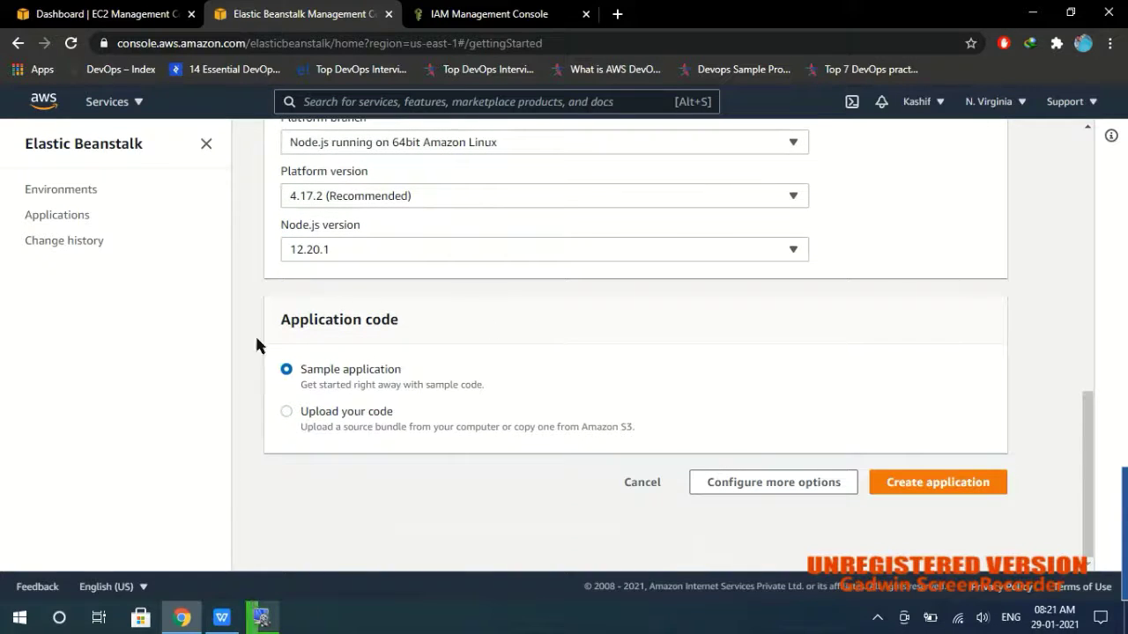
# Check the next instruction in the WPS notes, return to Chrome and open the application's additional configuration options.
pyautogui.click(223, 617)
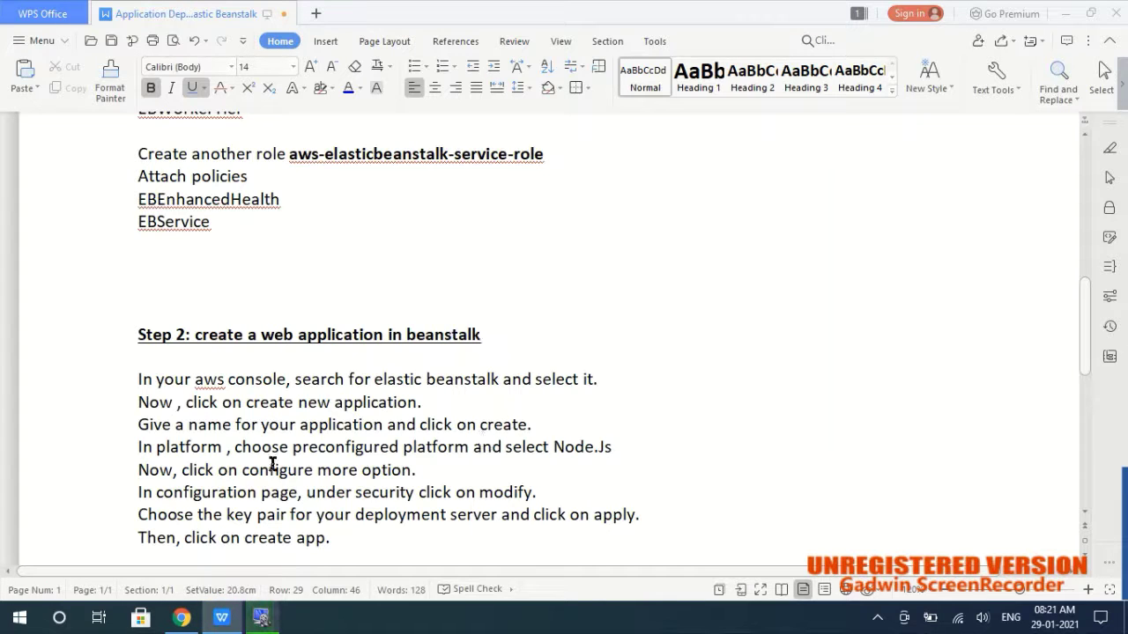
pyautogui.moveTo(181, 468); pyautogui.dragTo(403, 469)
pyautogui.click(182, 617)
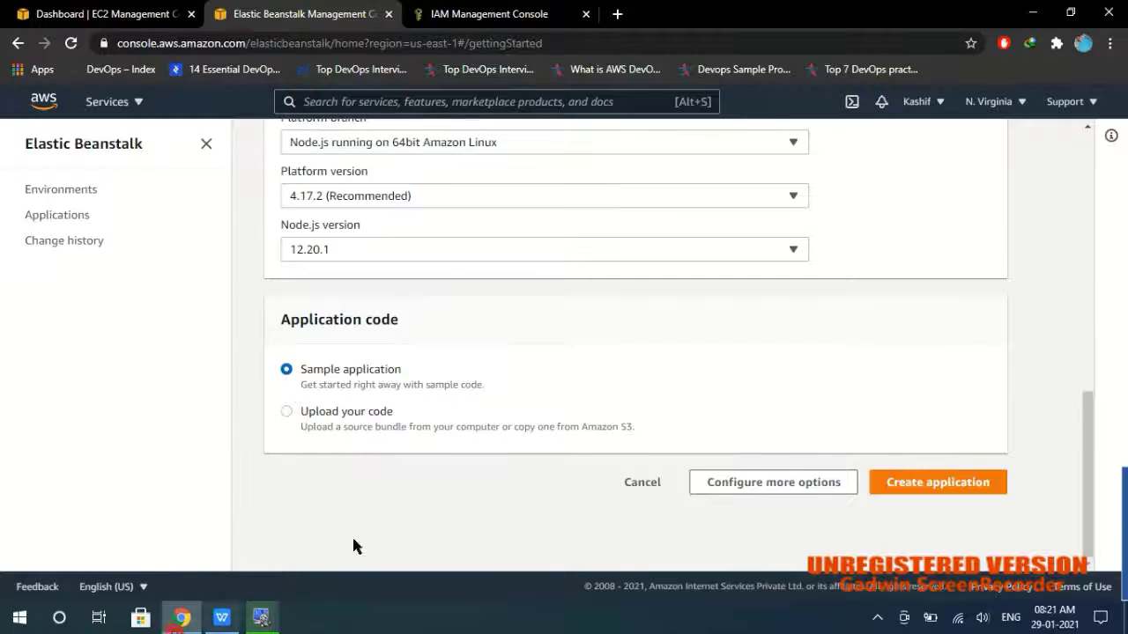
pyautogui.click(748, 490)
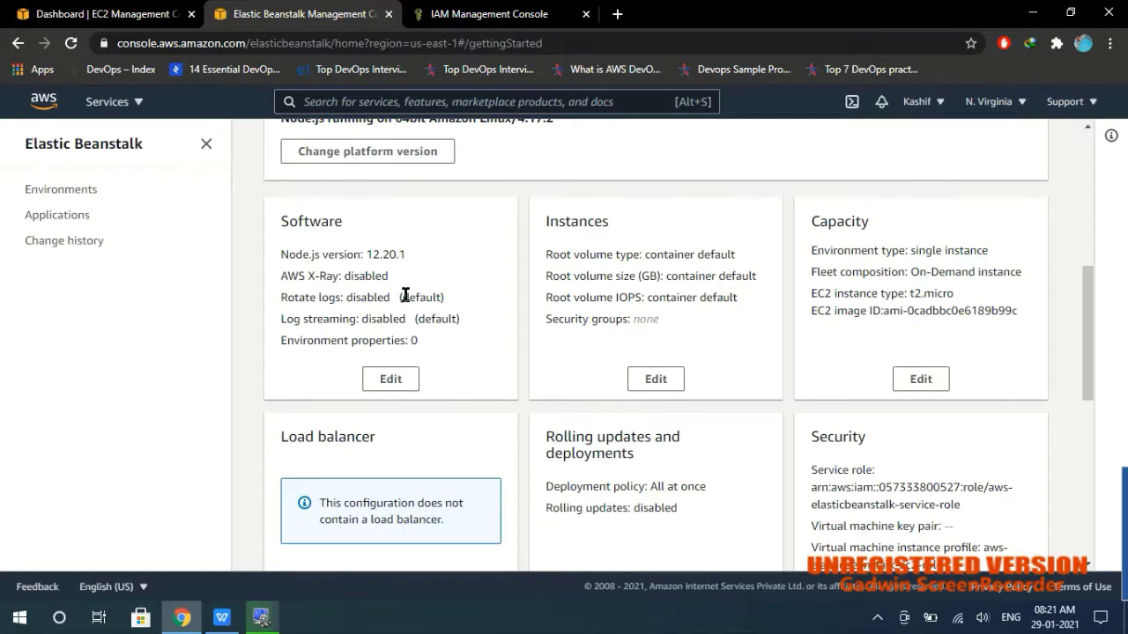
# Review the Demoapp-env configuration, set the EC2 key pair in its security settings to "devops" and save.
pyautogui.scroll(-5, 396, 323)
pyautogui.scroll(10, 333, 382)
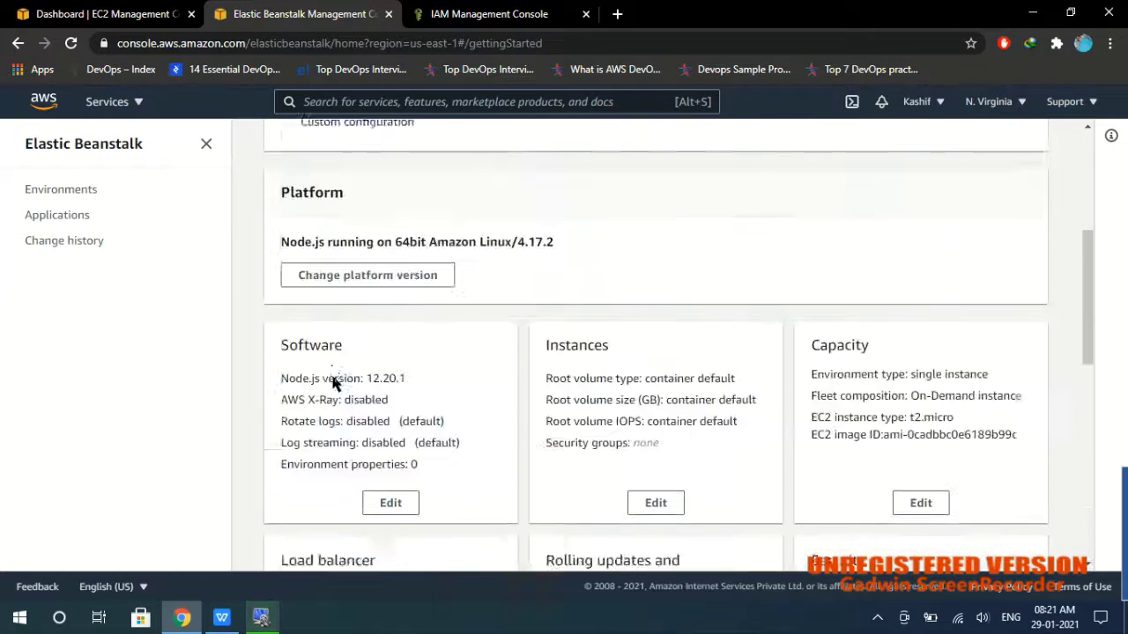
pyautogui.scroll(-6, 330, 383)
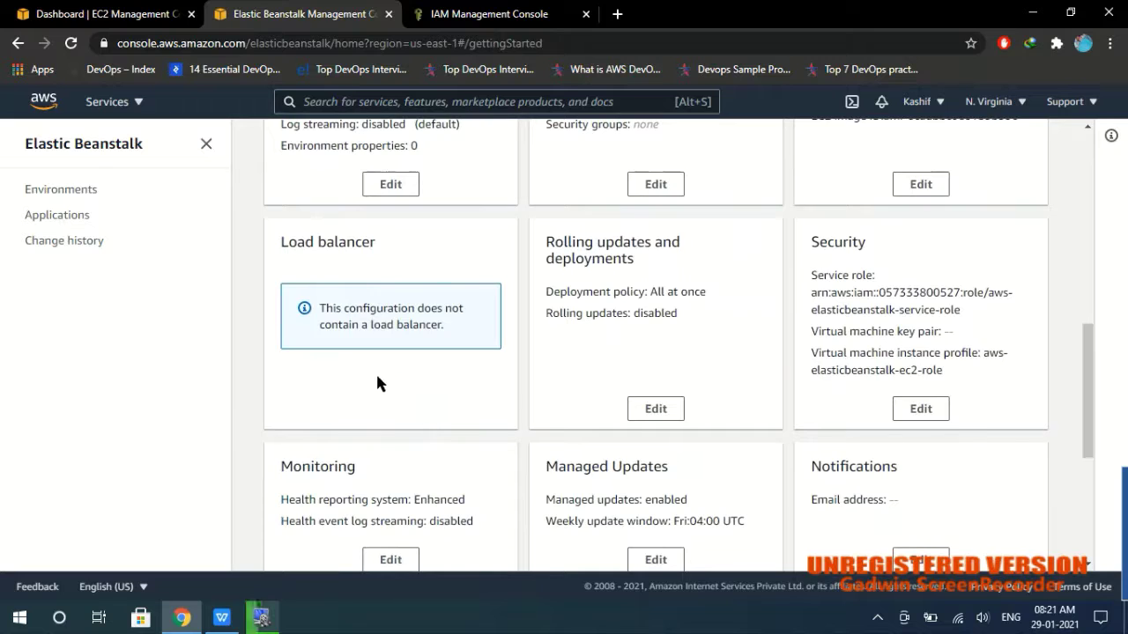
pyautogui.scroll(6, 377, 384)
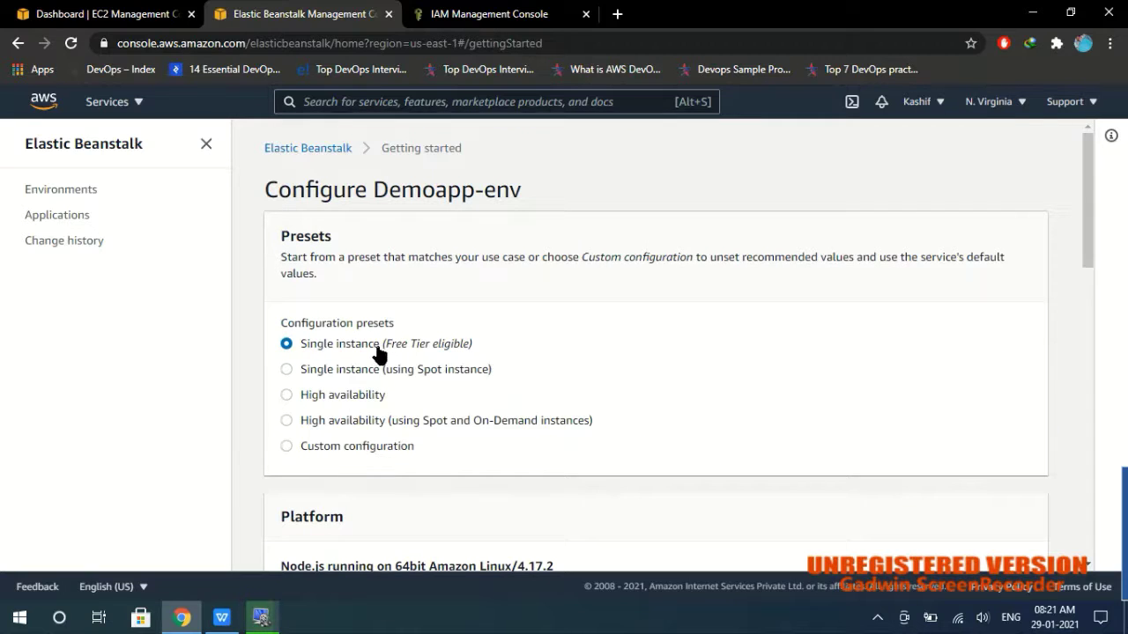
pyautogui.moveTo(383, 349); pyautogui.dragTo(422, 350)
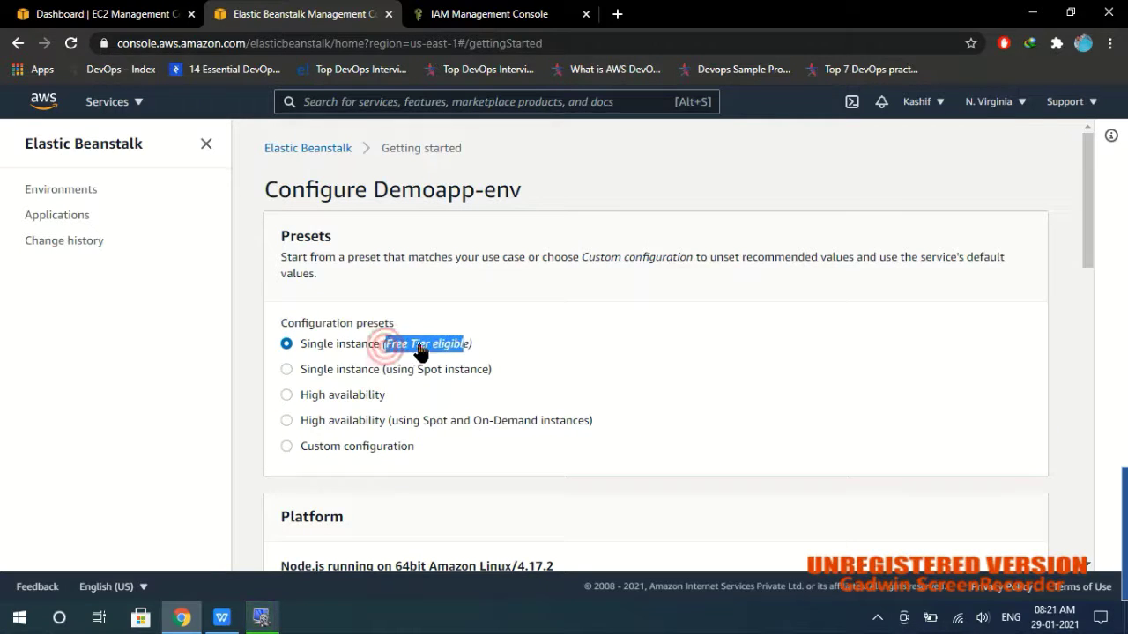
pyautogui.click(450, 345)
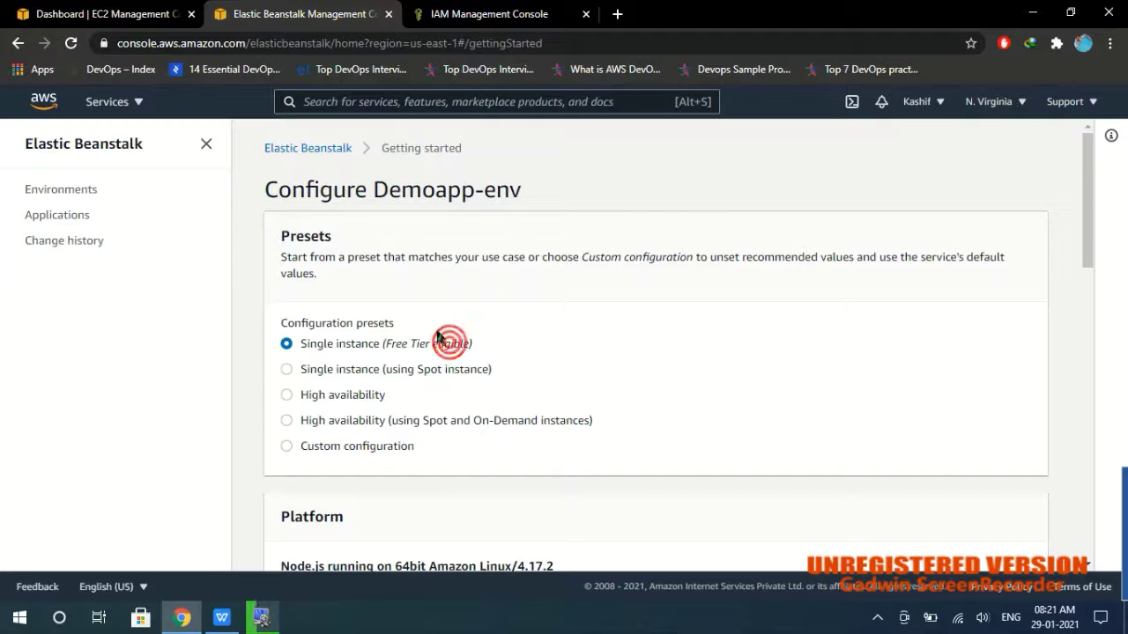
pyautogui.scroll(-6, 571, 290)
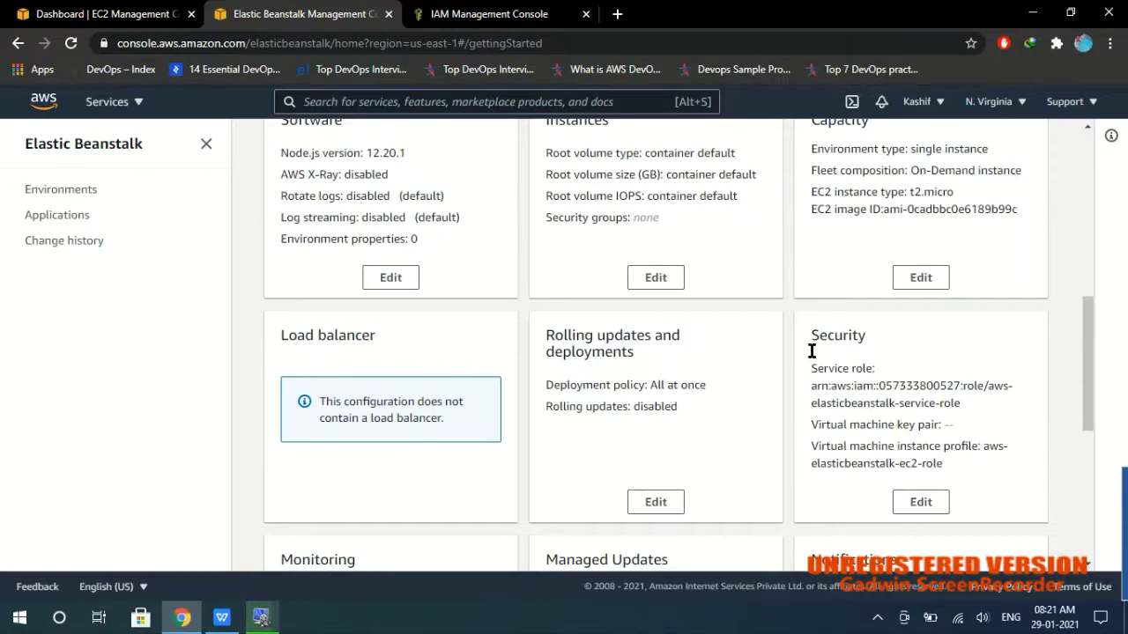
pyautogui.click(921, 503)
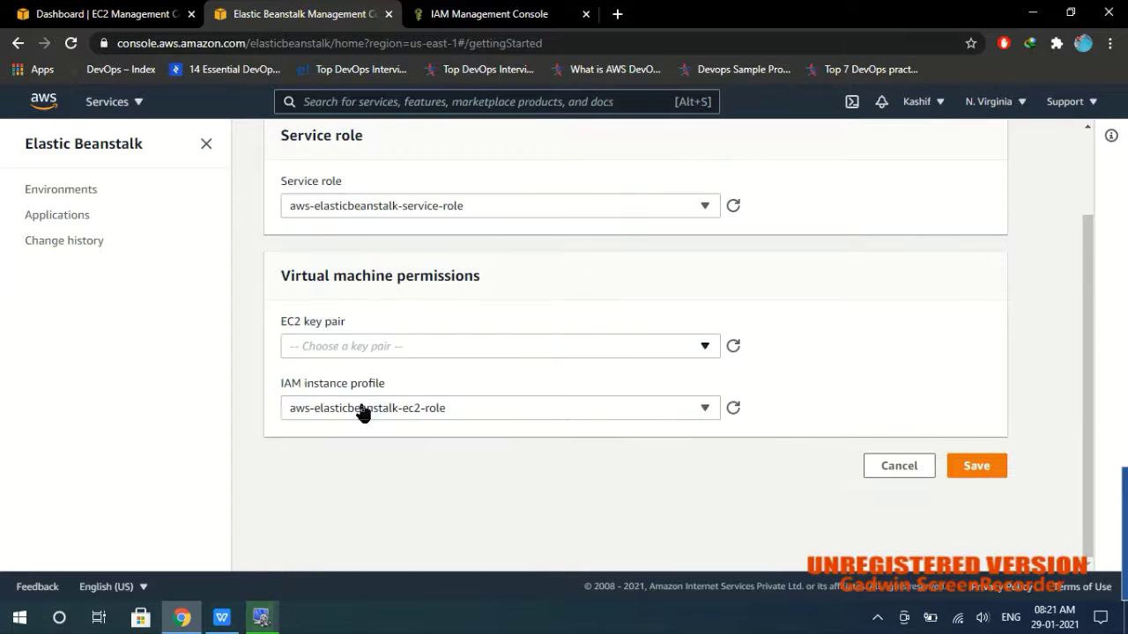
pyautogui.click(468, 345)
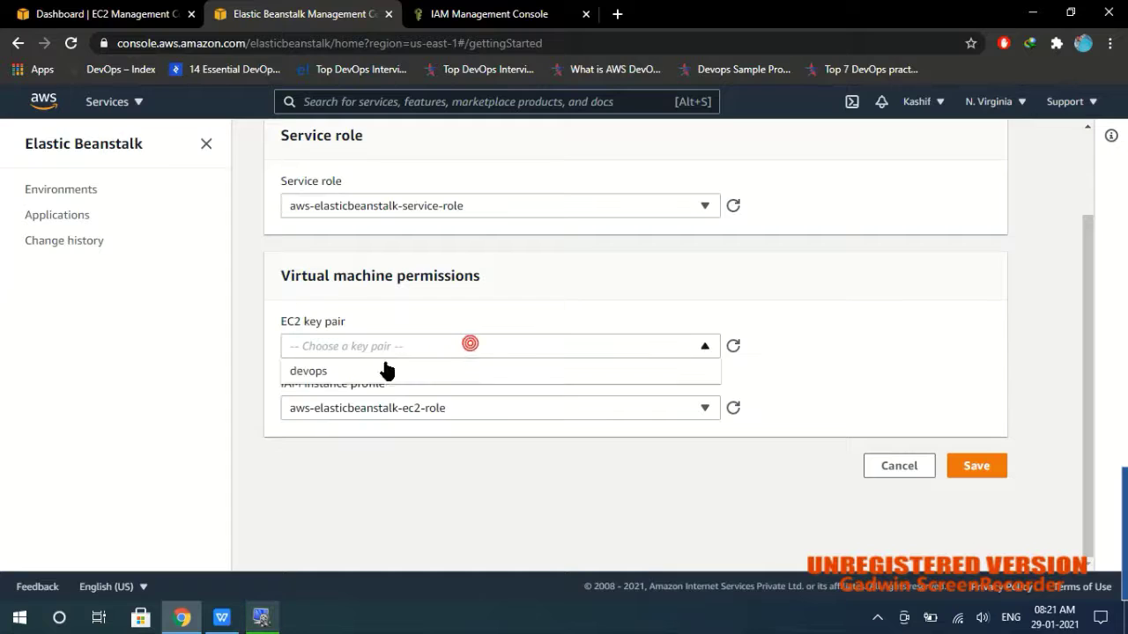
pyautogui.click(335, 371)
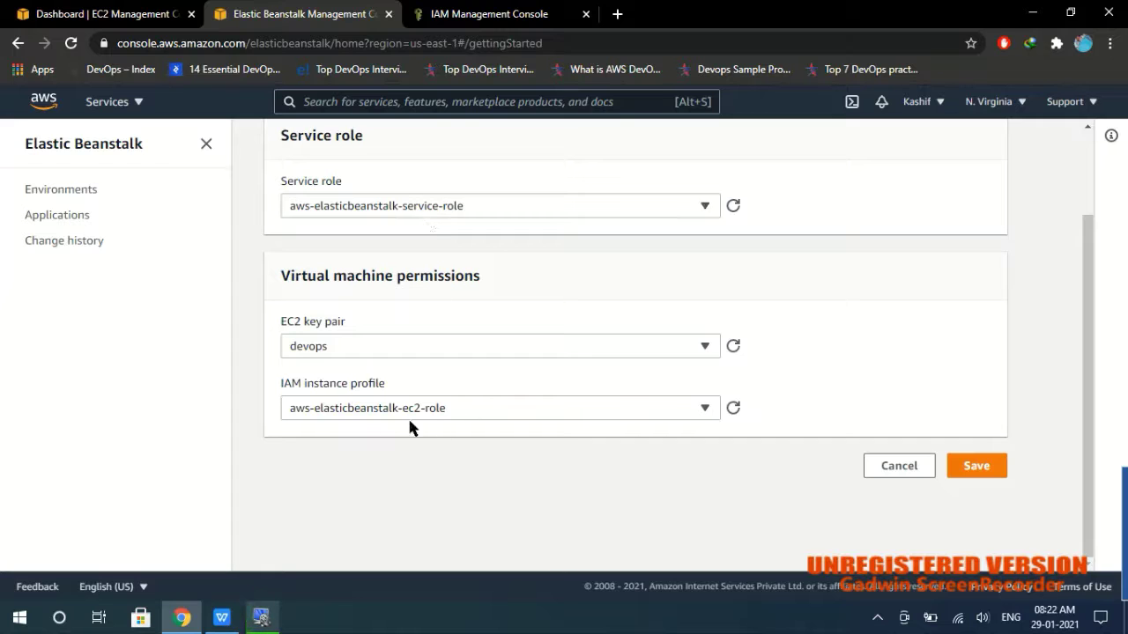
pyautogui.click(976, 465)
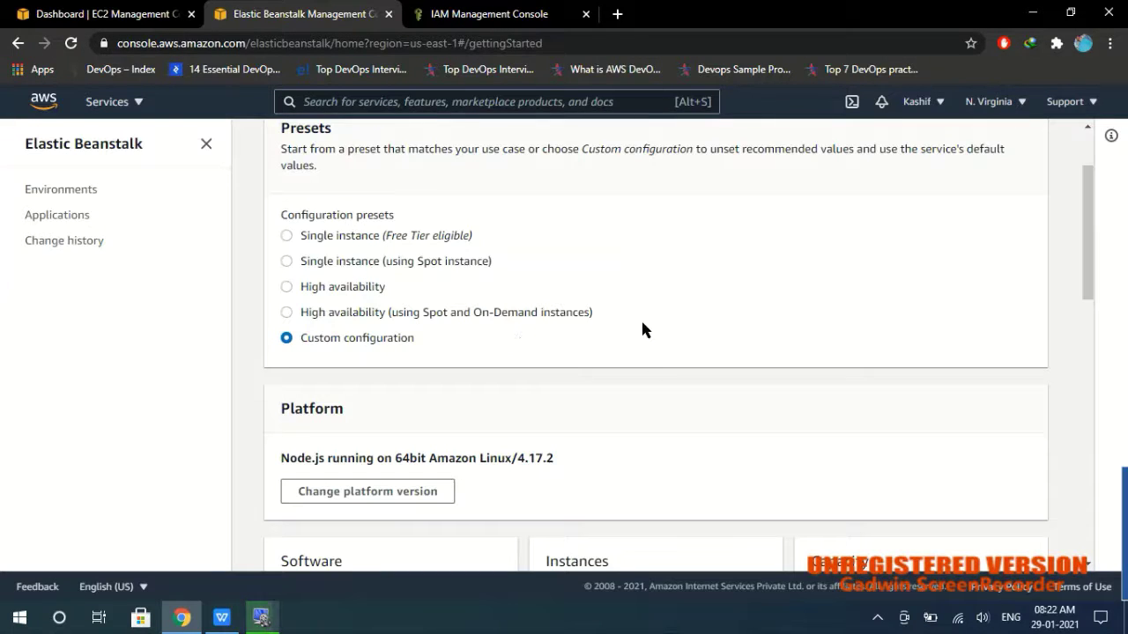
# Create the app from the customized configuration and check the environment's creation progress messages.
pyautogui.scroll(-10, 642, 326)
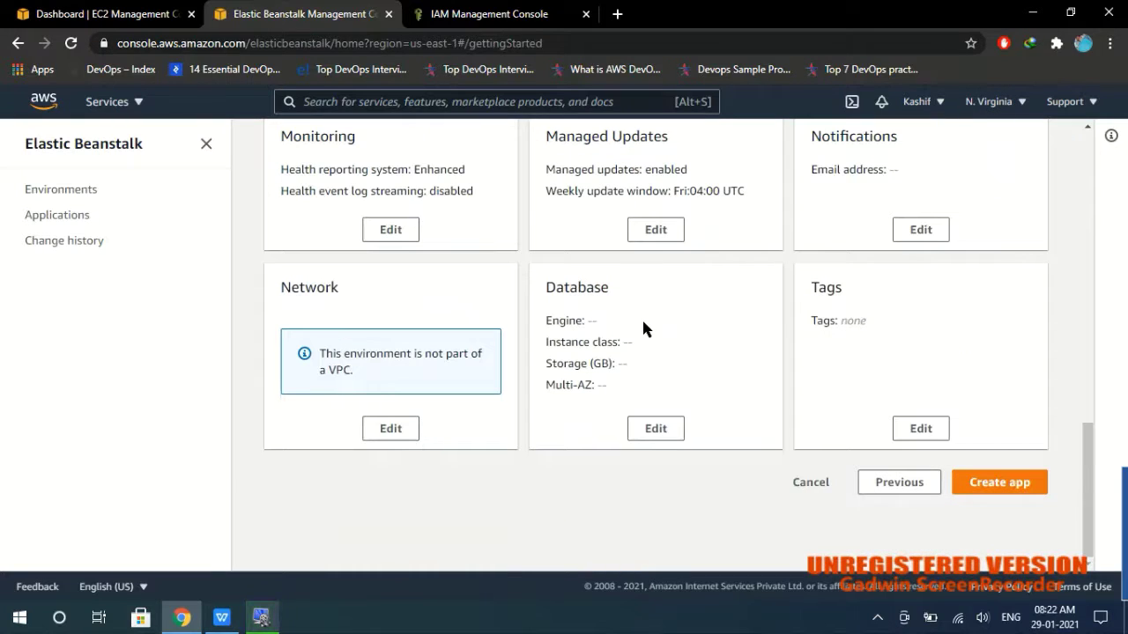
pyautogui.click(1000, 487)
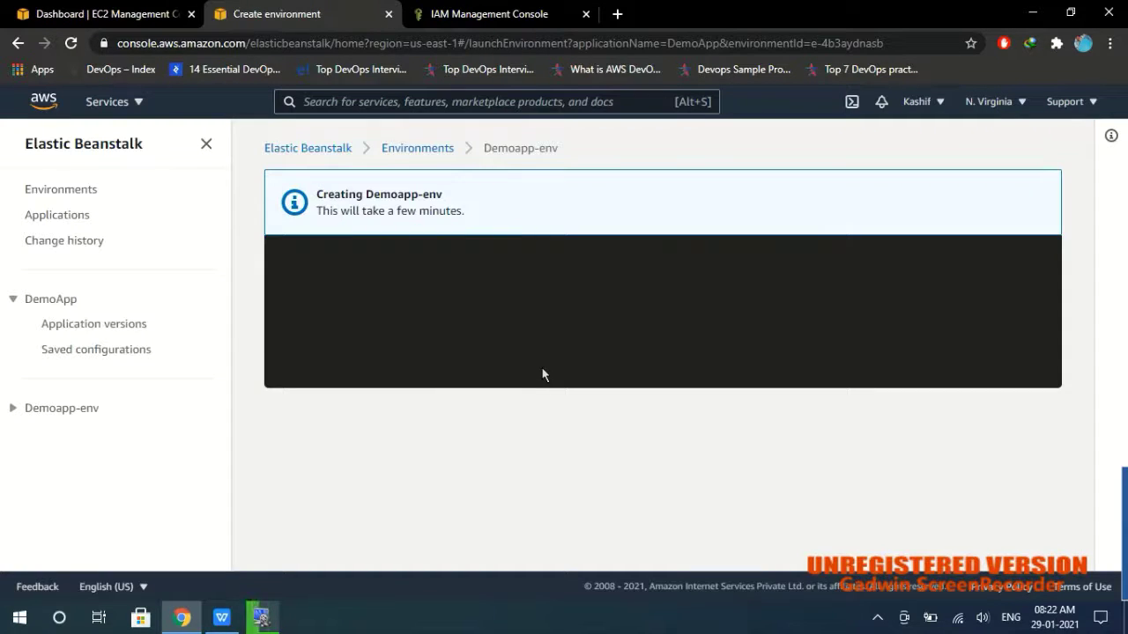
pyautogui.moveTo(307, 279); pyautogui.dragTo(496, 281)
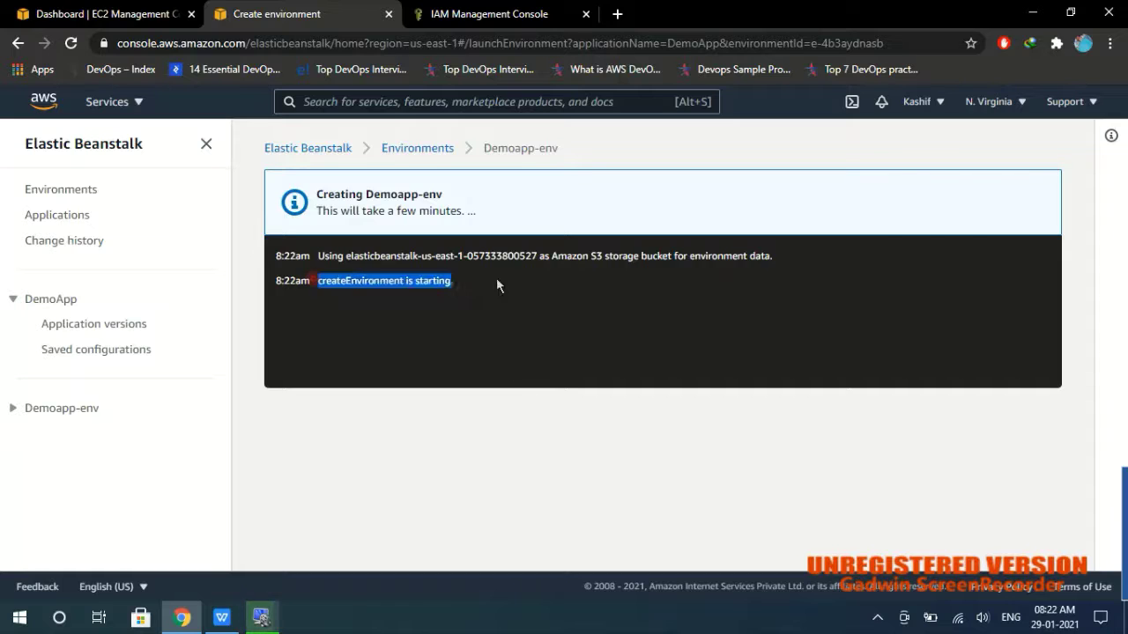
pyautogui.tripleClick(317, 210)
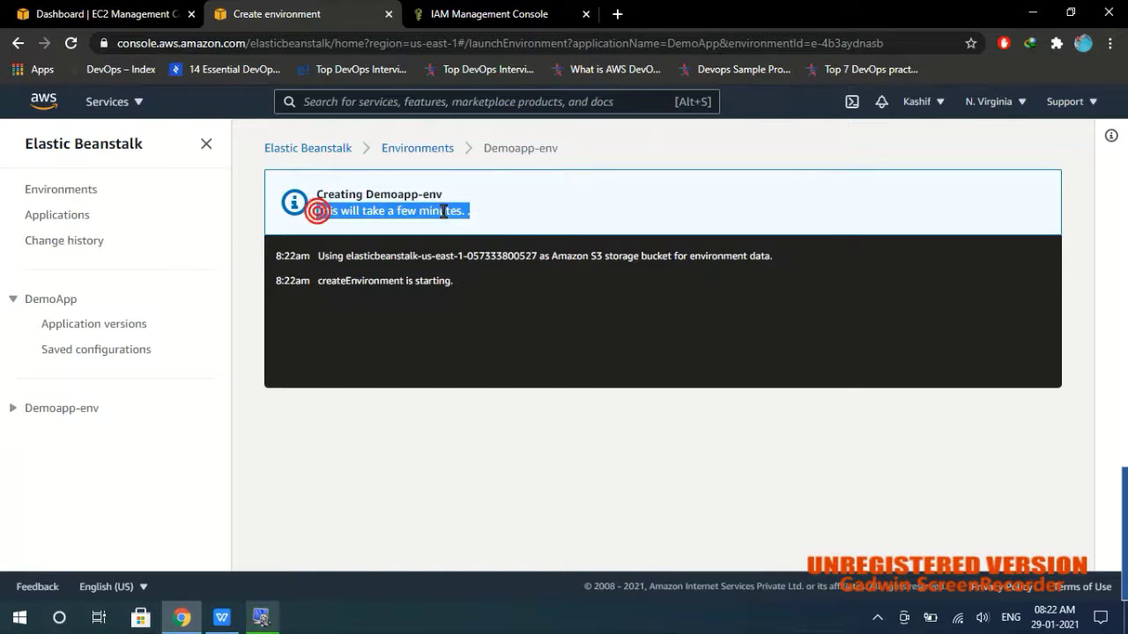
pyautogui.moveTo(1123, 520)
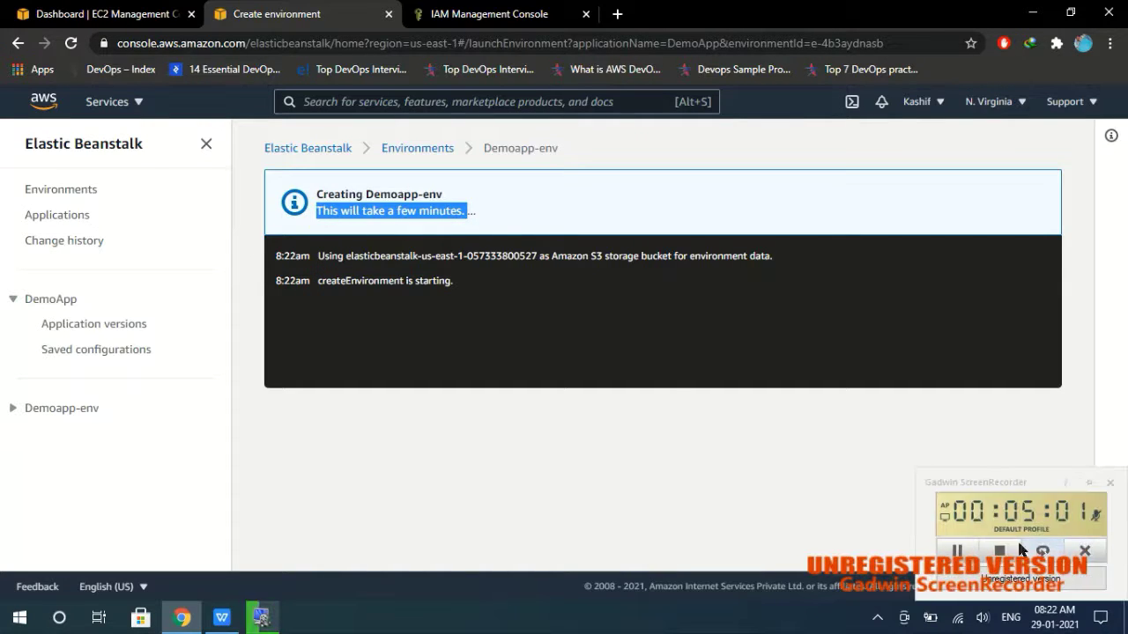
pyautogui.click(956, 550)
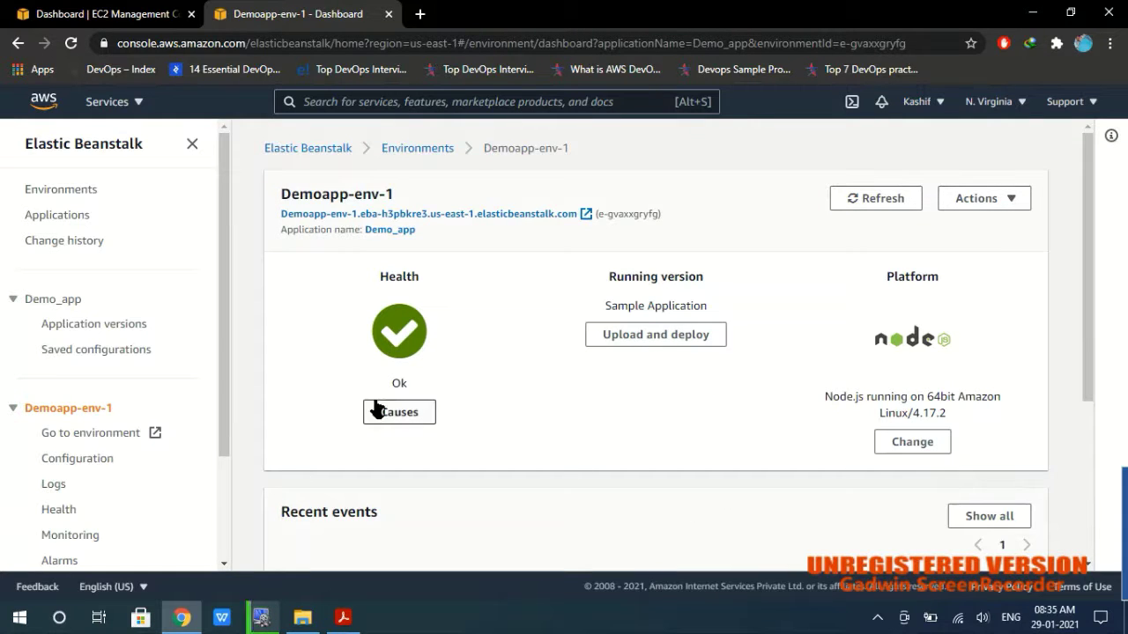
# Open the Demoapp-env-1 environment's URL in a separate browser tab and examine the running sample application page.
pyautogui.rightClick(485, 222)
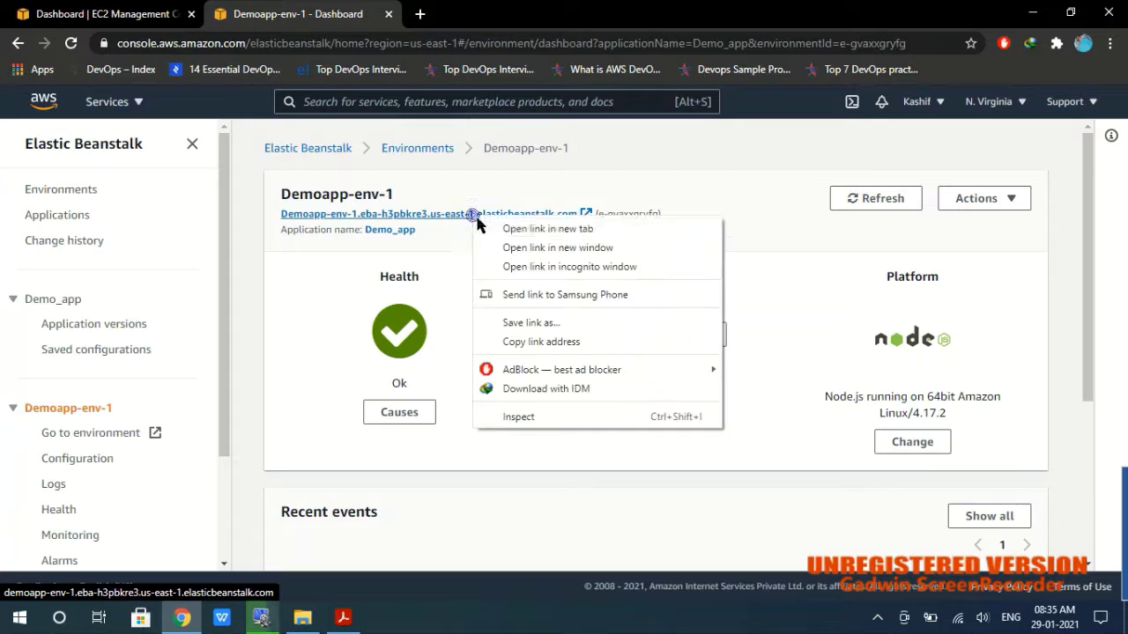
pyautogui.click(529, 230)
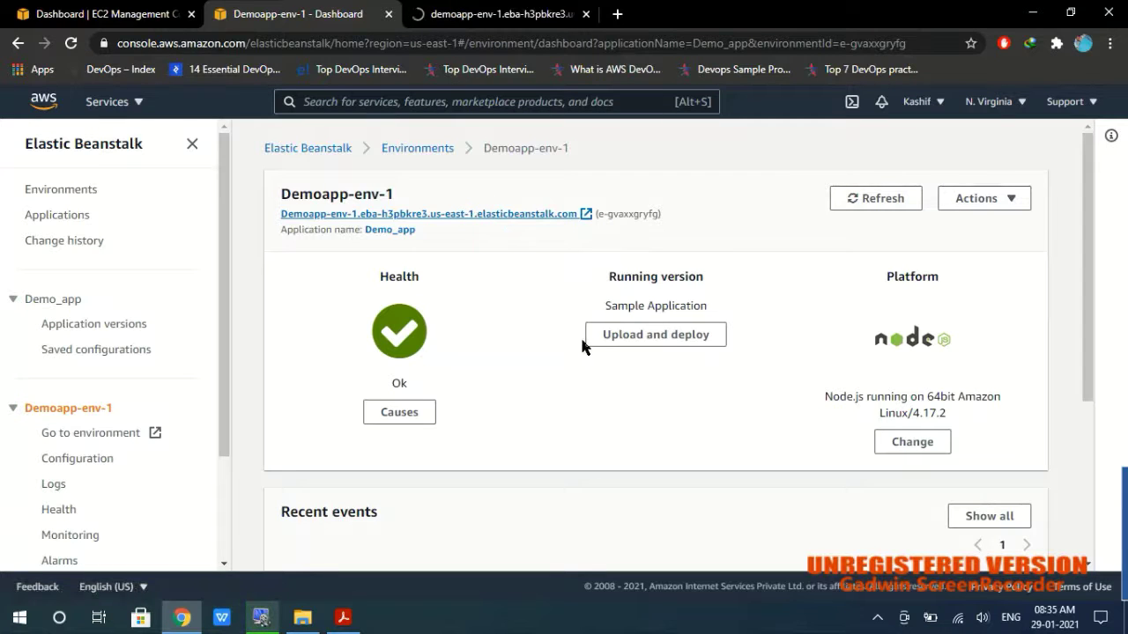
pyautogui.click(498, 10)
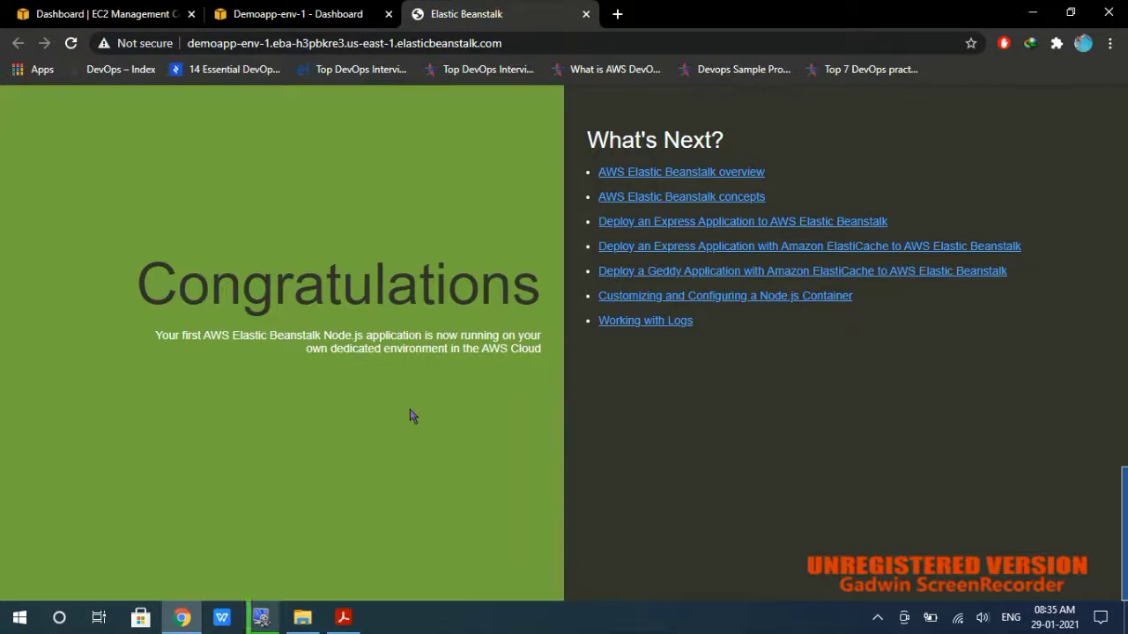
pyautogui.click(326, 10)
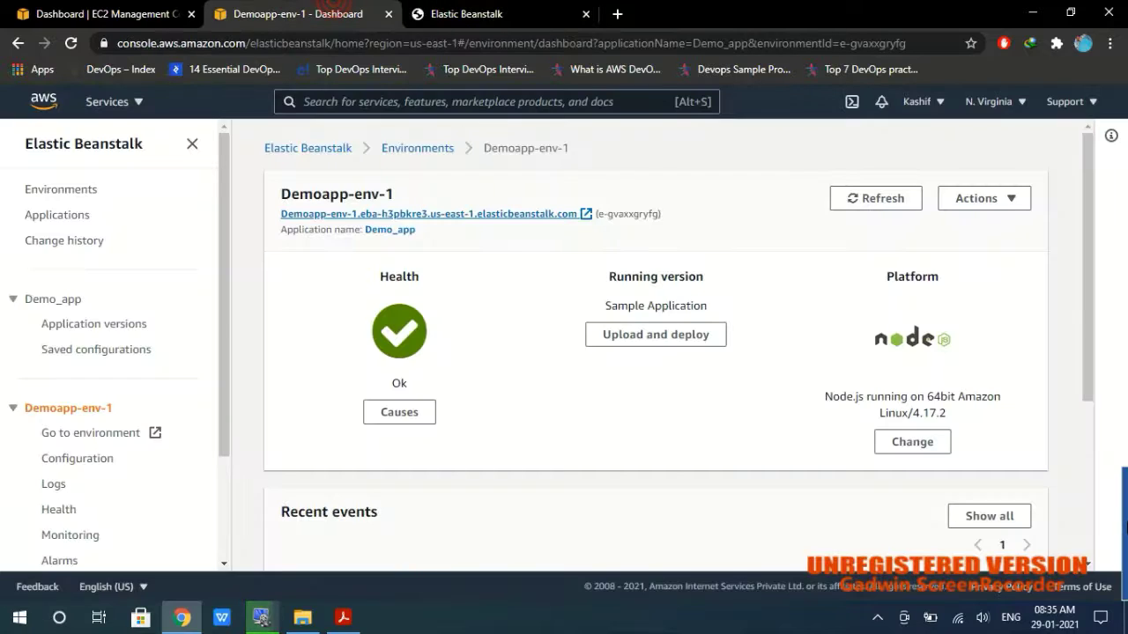
pyautogui.hotkey('ctrl', 'Tab')
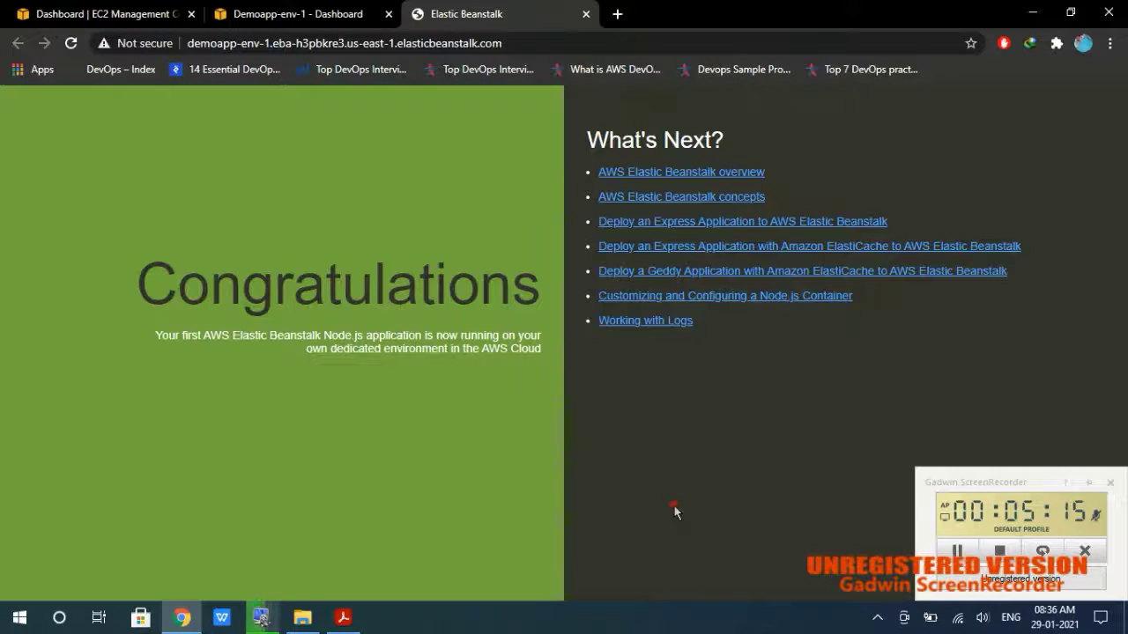
pyautogui.click(675, 507)
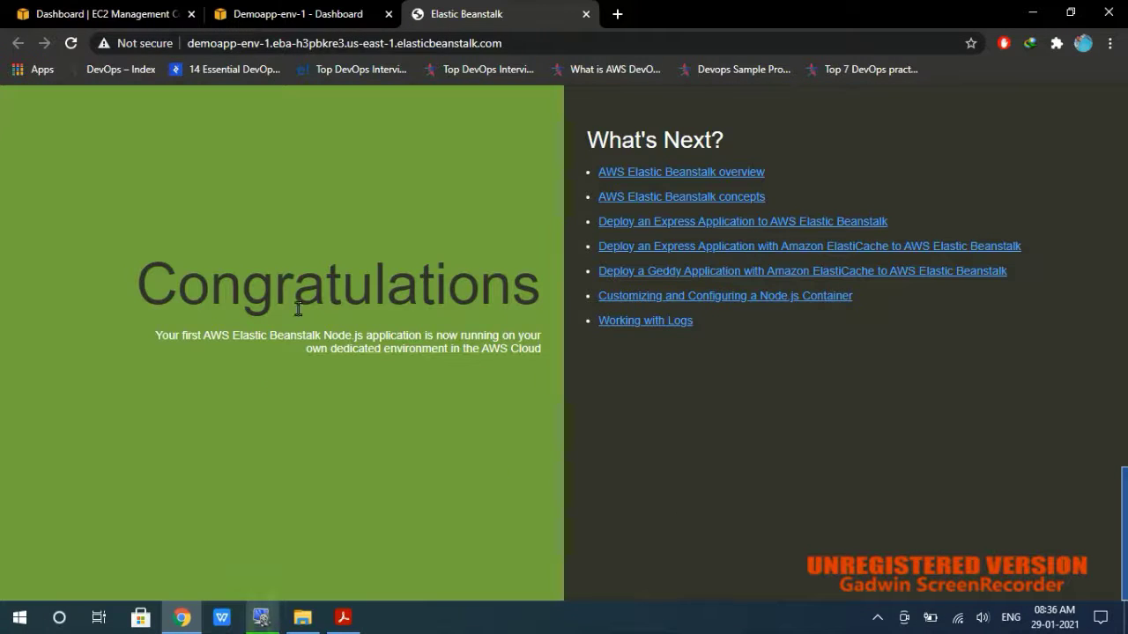
pyautogui.click(71, 43)
# Return to the Demoapp-env-1 dashboard and upload and deploy the "eb-node-express-sample-v1.1" archive to the environment.
pyautogui.click(294, 13)
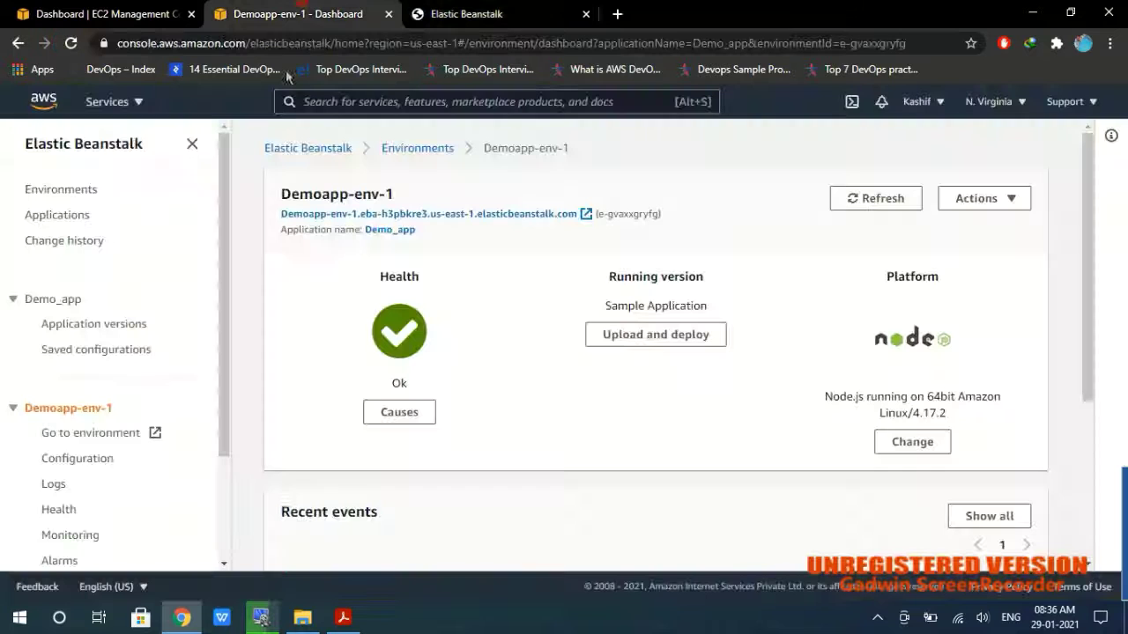
pyautogui.scroll(-3, 506, 317)
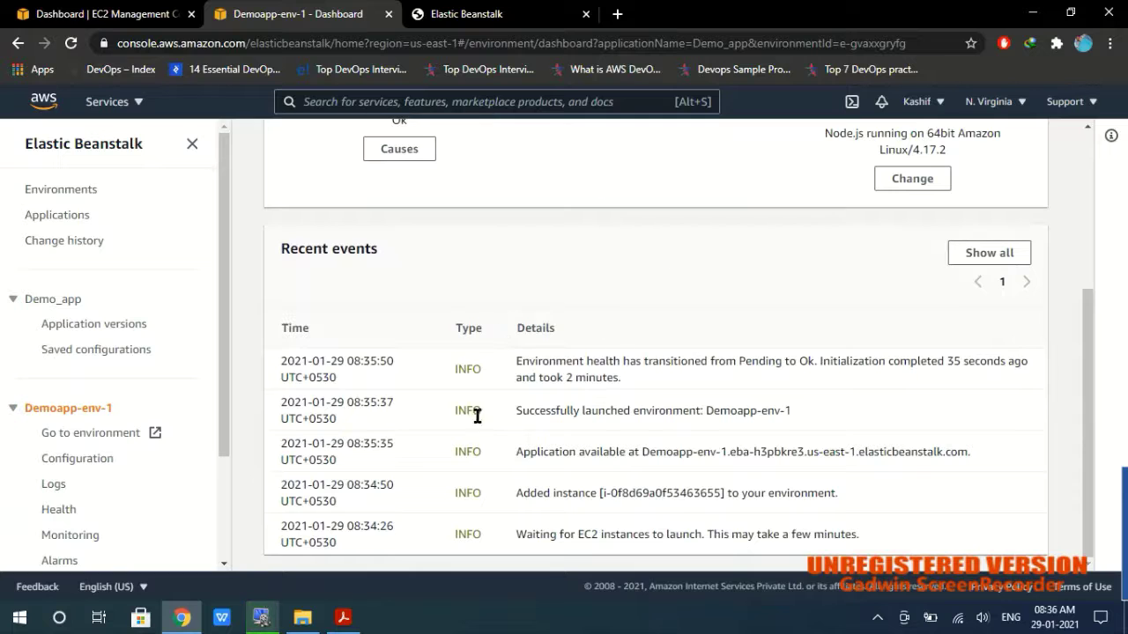
pyautogui.scroll(3, 529, 511)
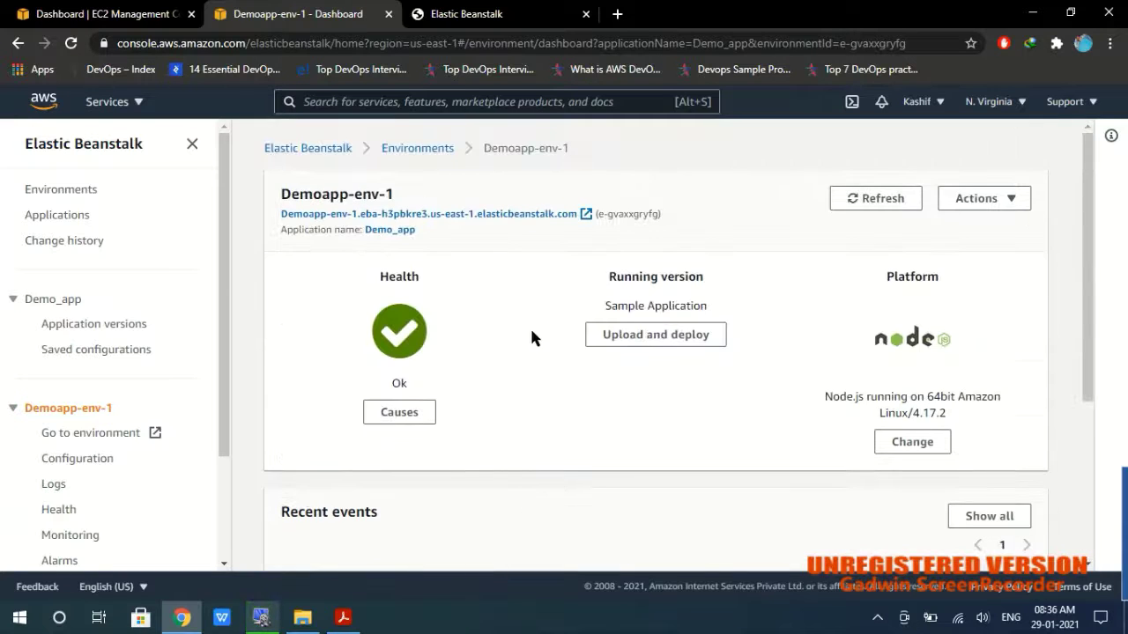
pyautogui.click(635, 341)
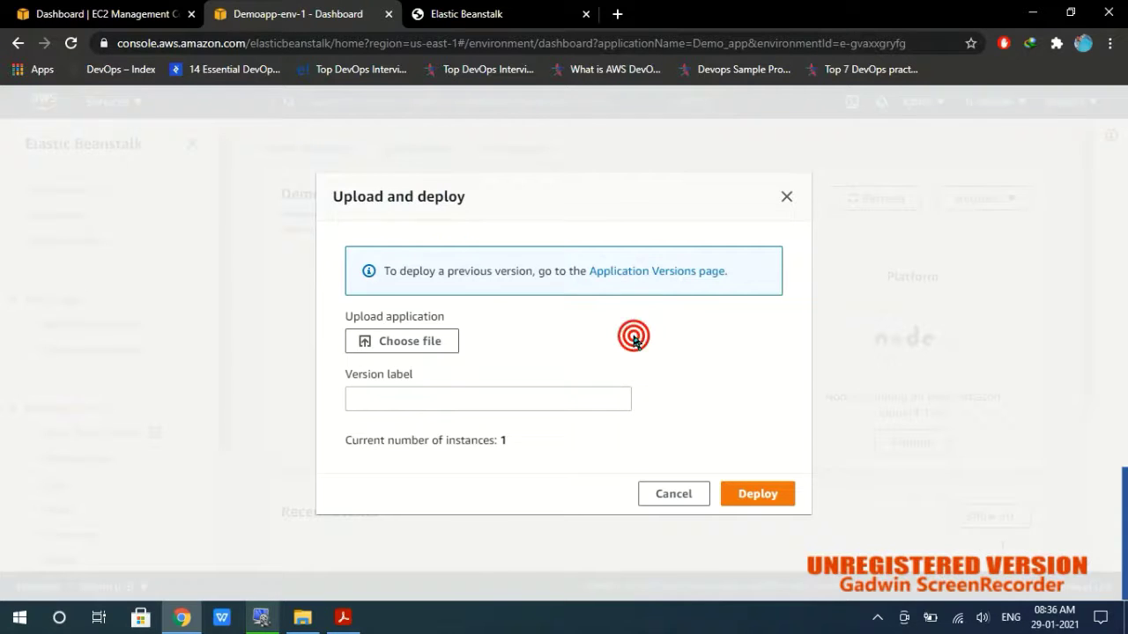
pyautogui.click(430, 349)
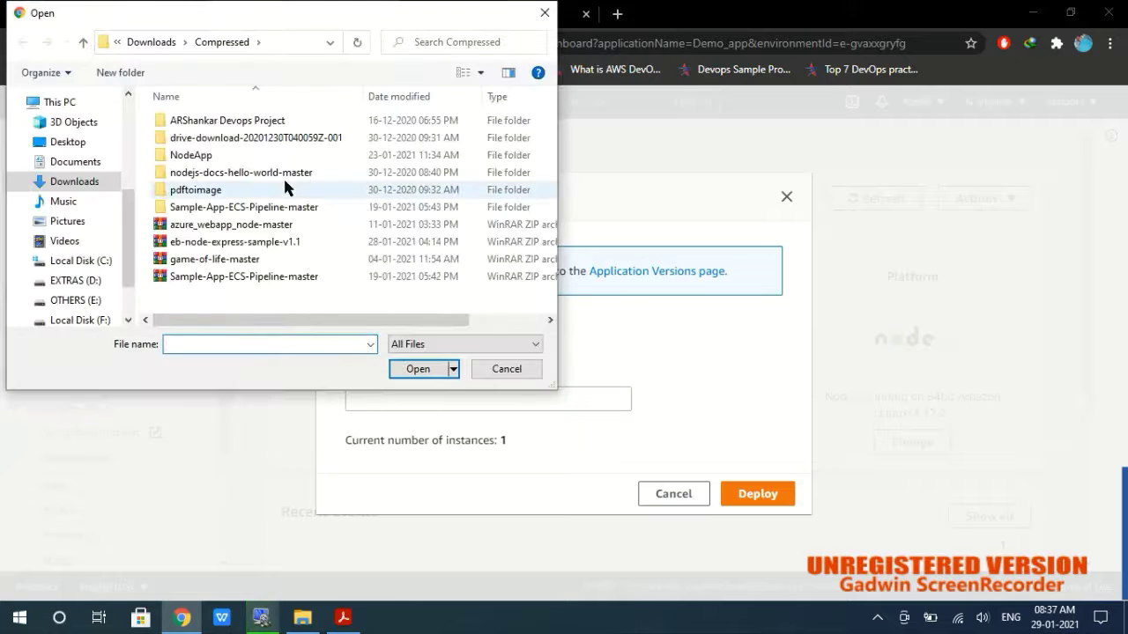
pyautogui.doubleClick(285, 243)
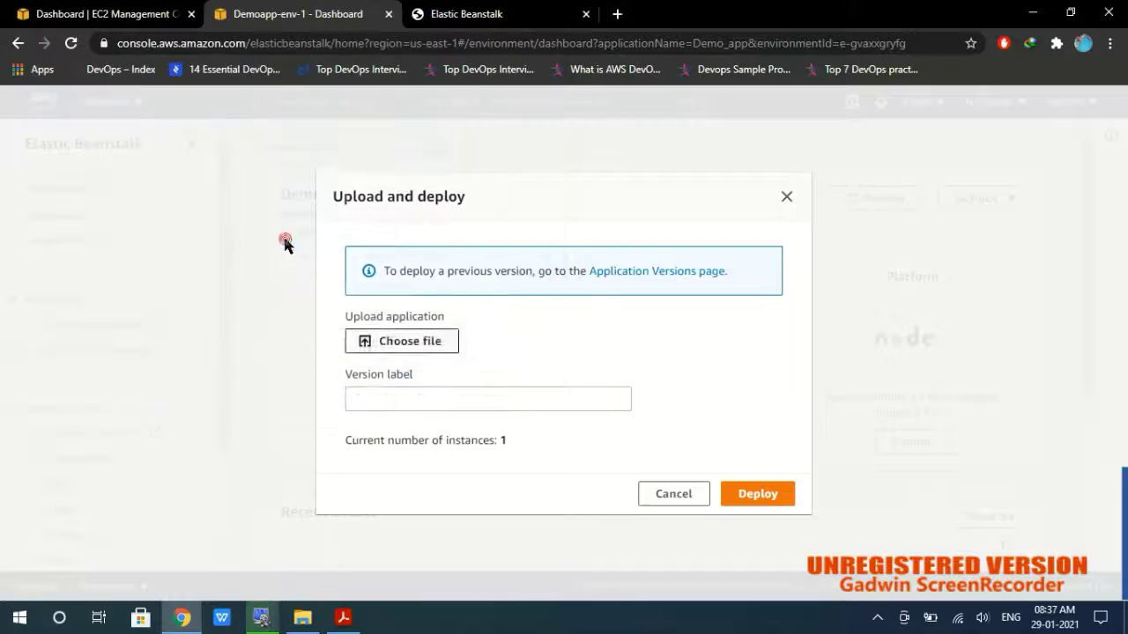
pyautogui.click(760, 503)
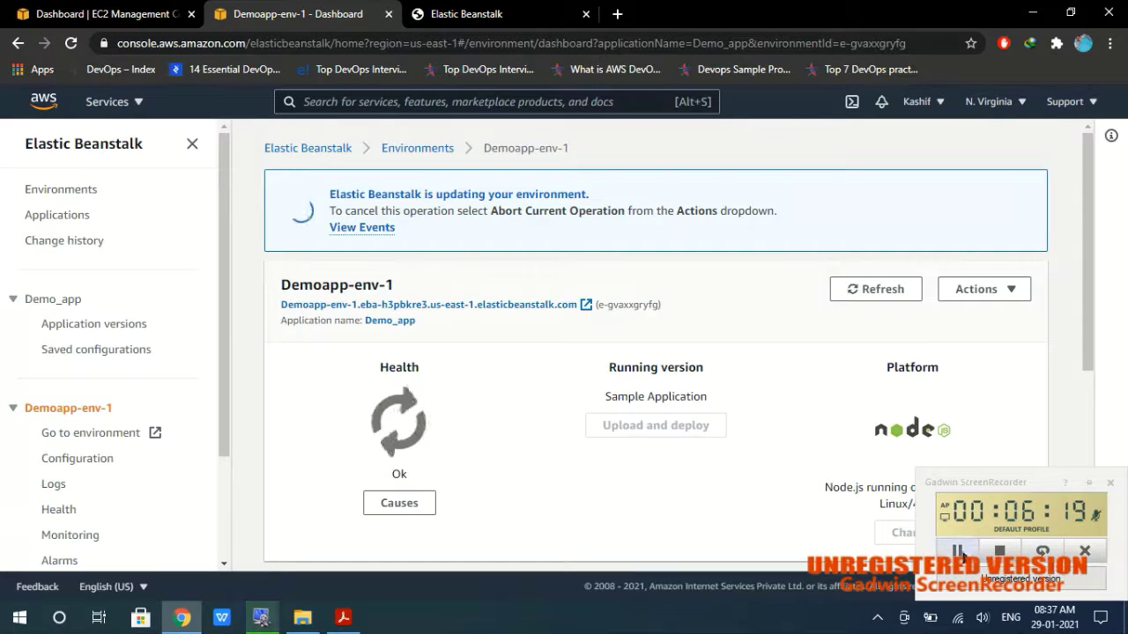
pyautogui.click(958, 552)
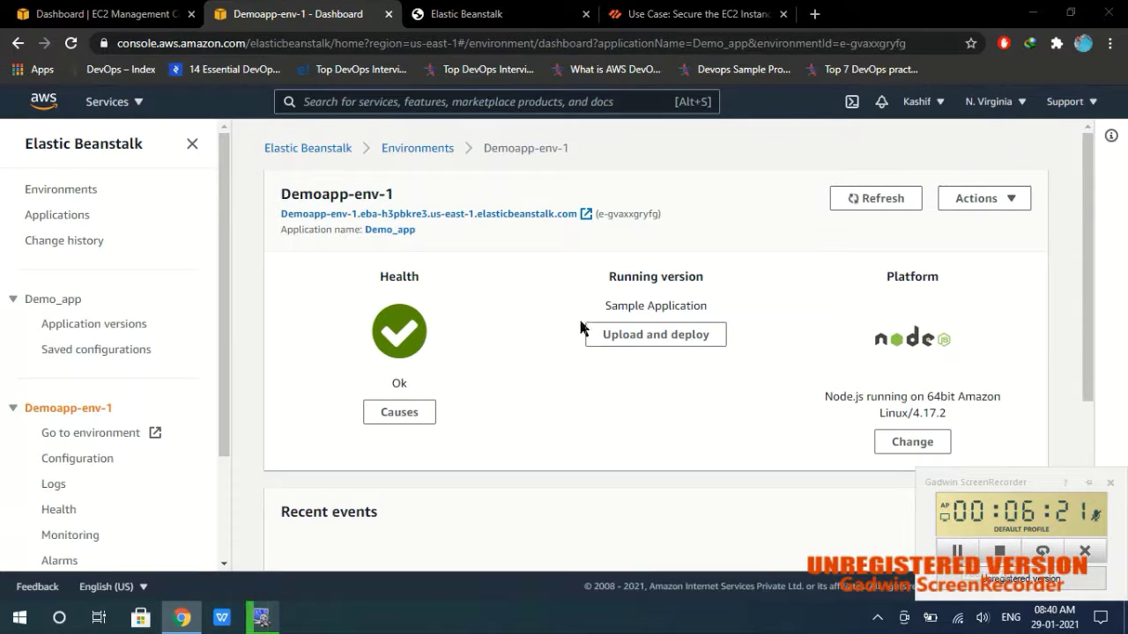
# Reload the environment's web page to check the deployed application and open its sign-up form.
pyautogui.click(483, 14)
pyautogui.click(72, 43)
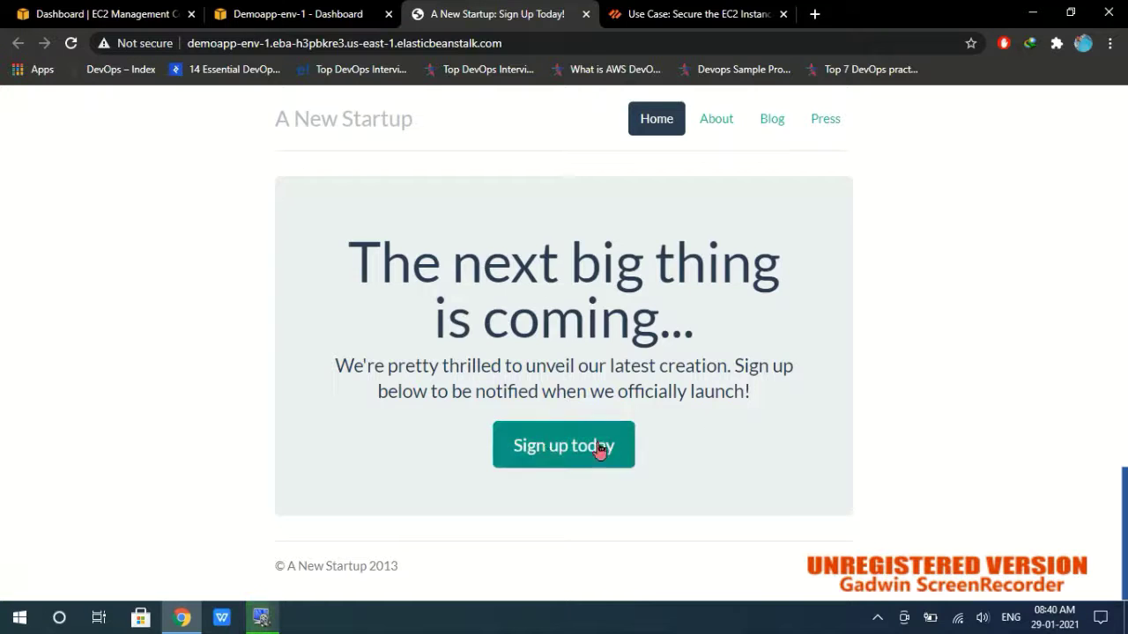
pyautogui.click(548, 451)
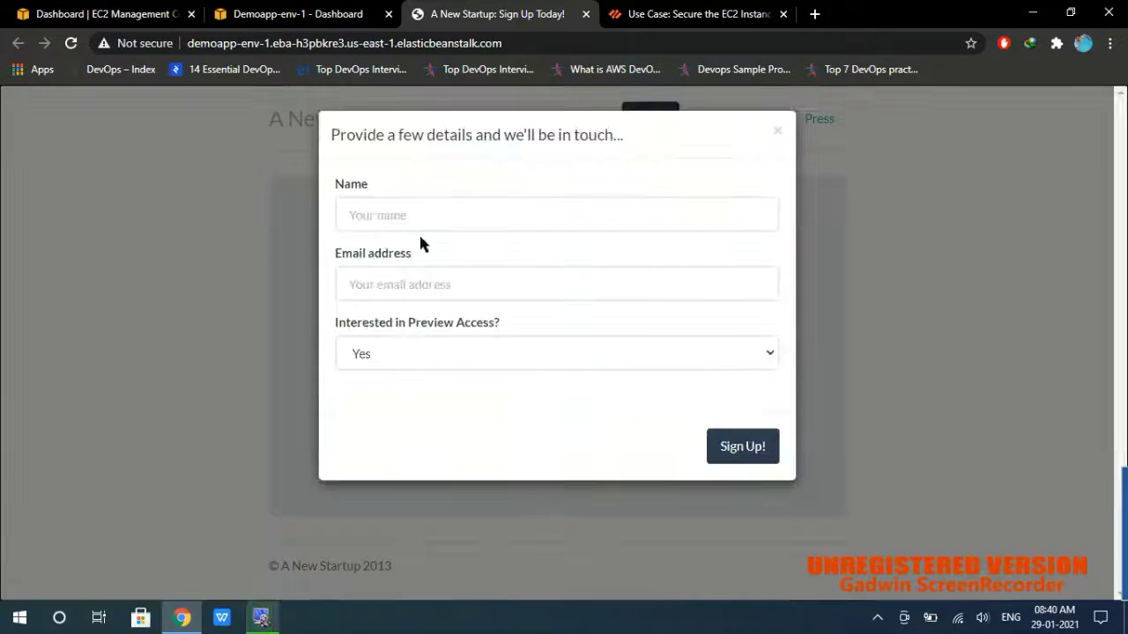
# Fill in the sign-up form with the person's name and e-mail address, keep preview access at Yes, and submit it.
pyautogui.click(435, 212)
pyautogui.write('khan')
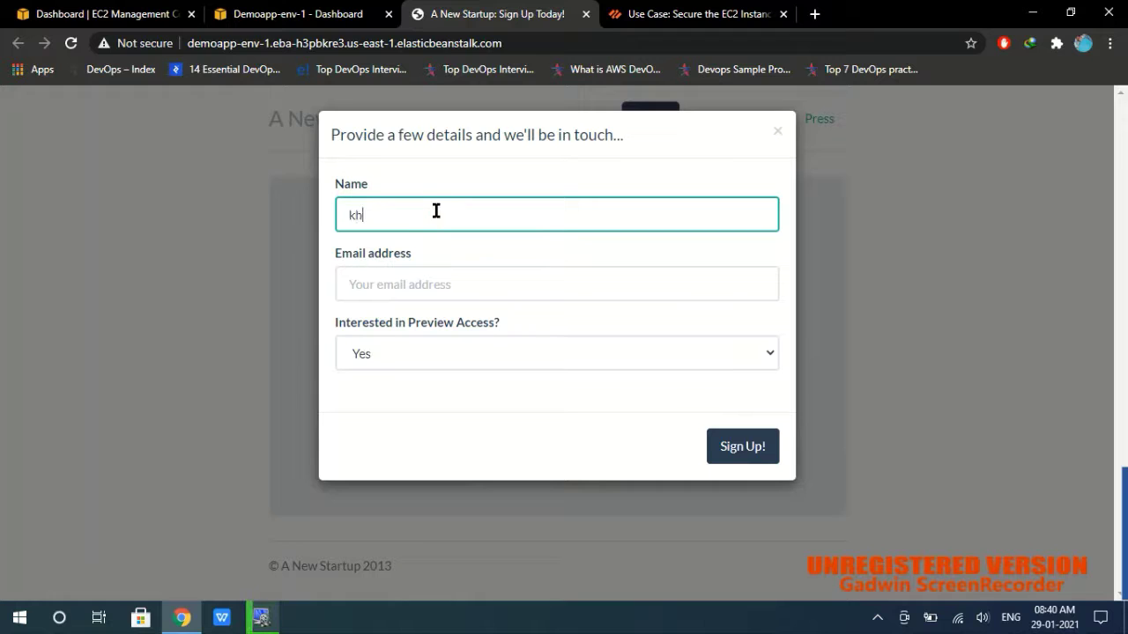
pyautogui.press('Tab')
pyautogui.write('kha')
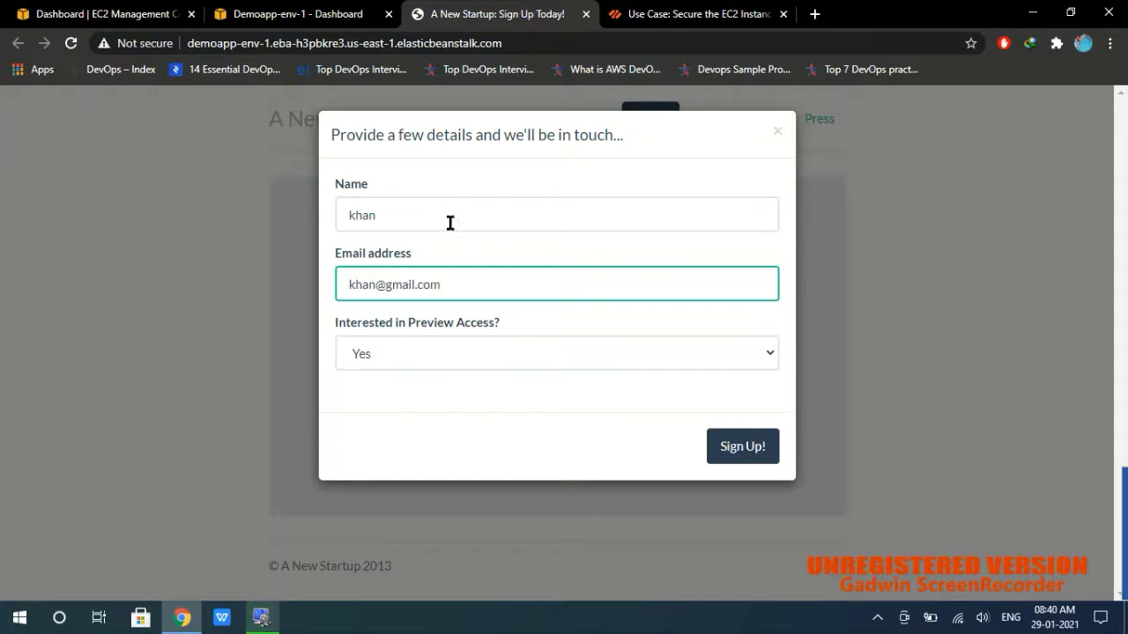
pyautogui.click(748, 450)
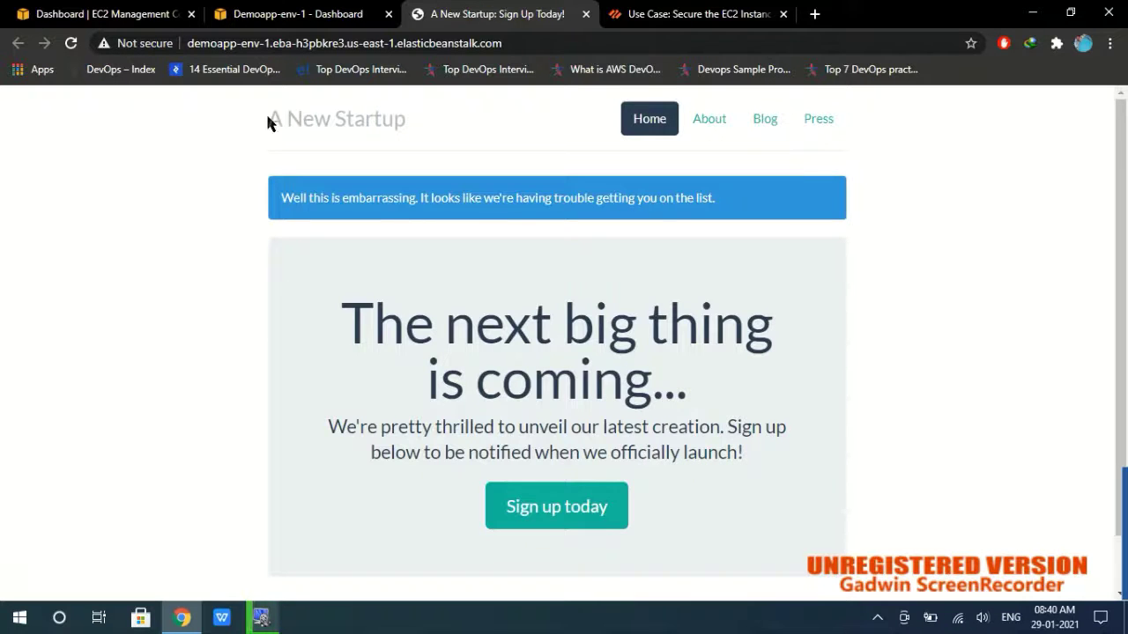
# Return to the Demoapp-env-1 console and open the DynamoDB service in a separate browser tab.
pyautogui.click(290, 14)
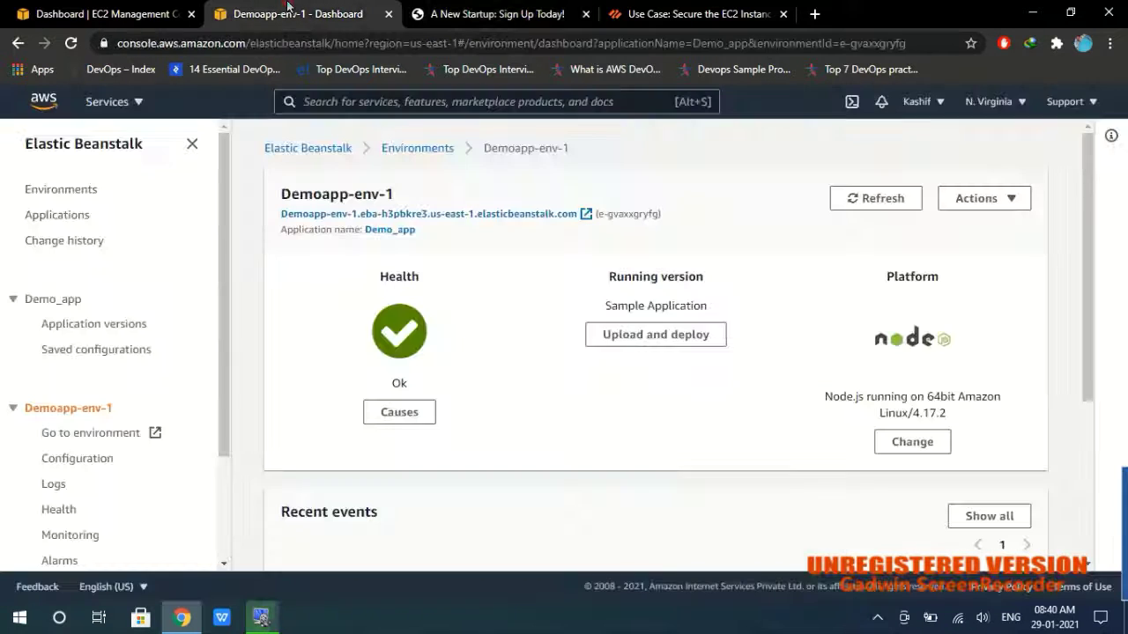
pyautogui.click(139, 101)
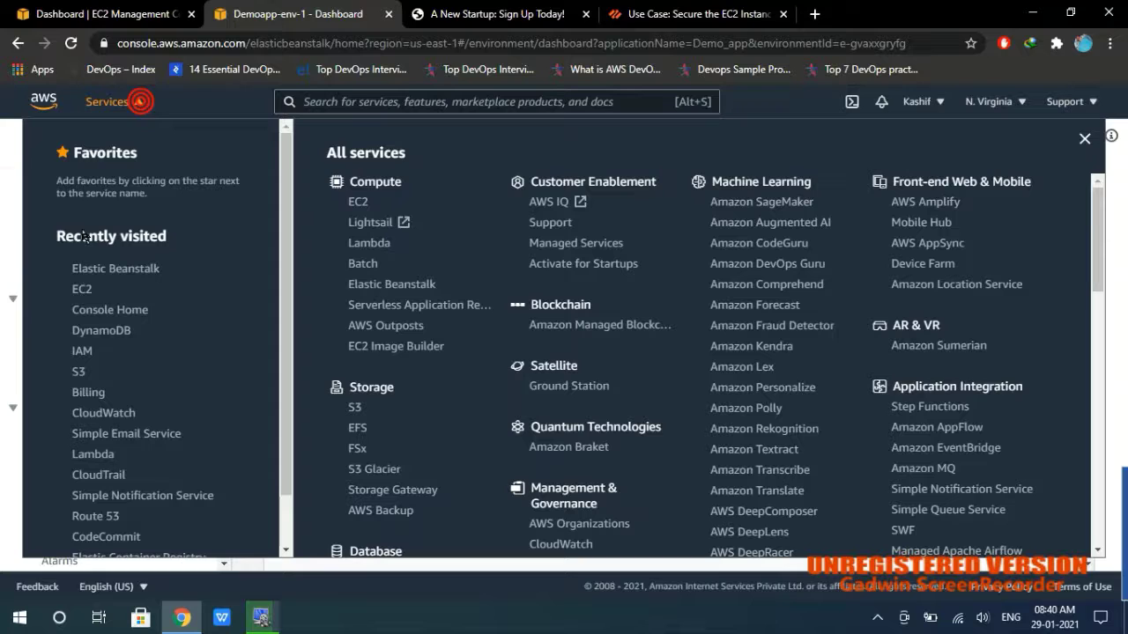
pyautogui.rightClick(104, 330)
pyautogui.click(168, 343)
pyautogui.click(476, 14)
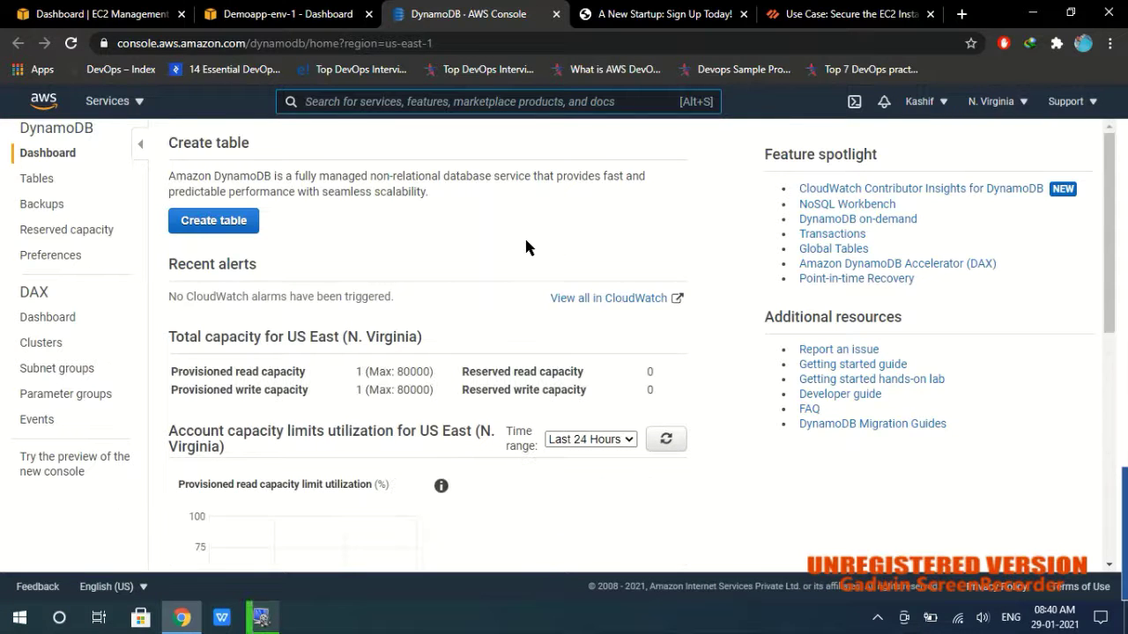
# Open the environment's StartupSignupsTable in DynamoDB and examine its stored items.
pyautogui.click(47, 184)
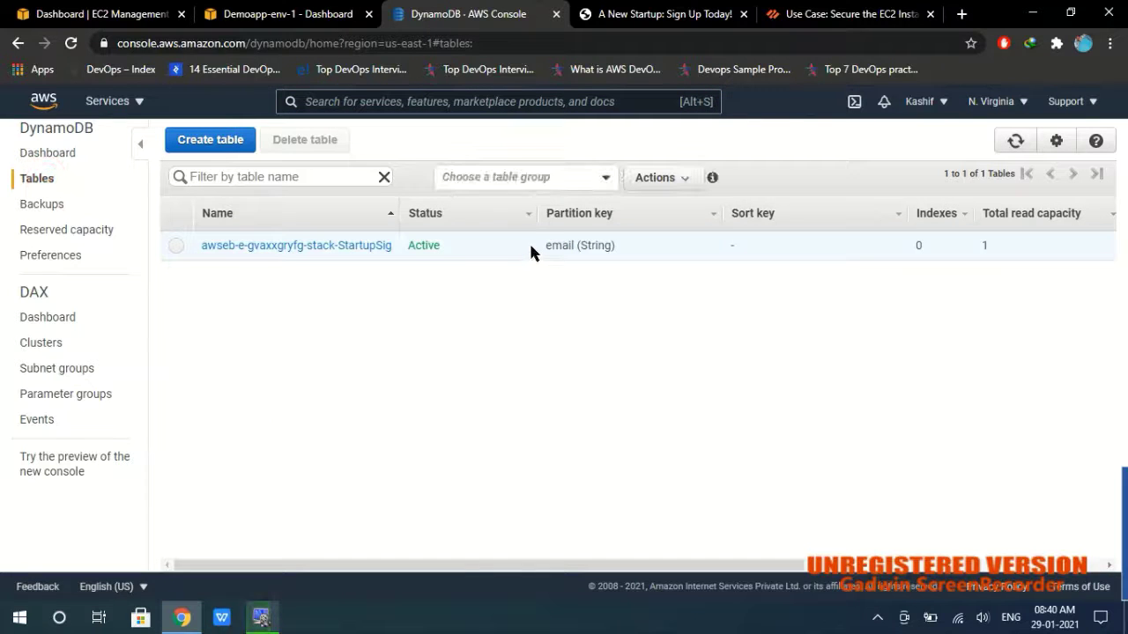
pyautogui.click(281, 246)
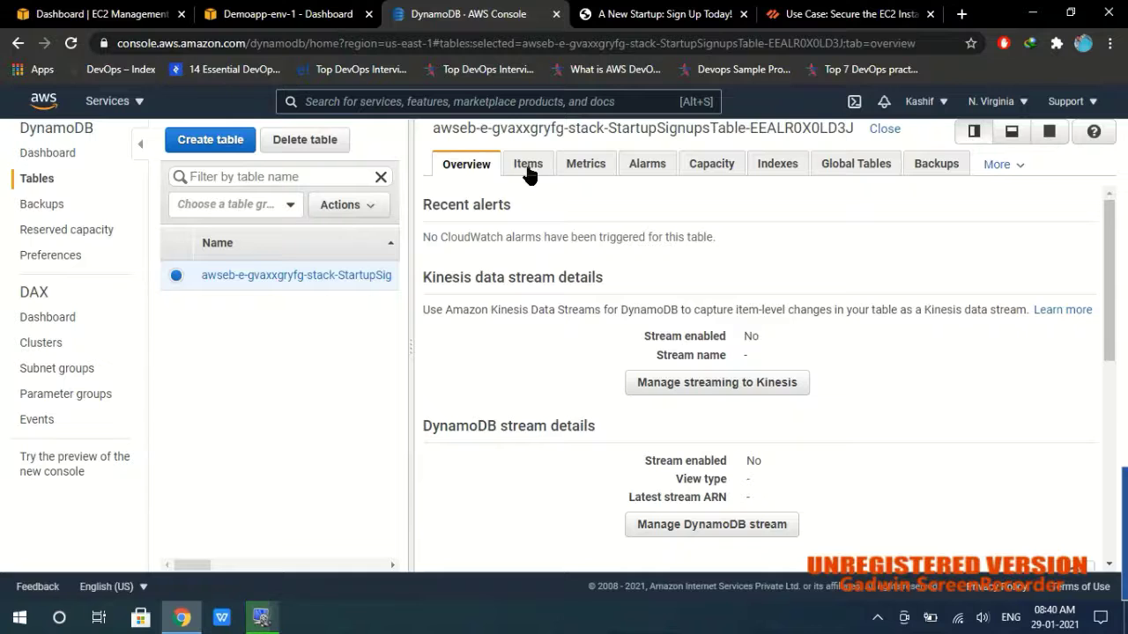
pyautogui.click(527, 168)
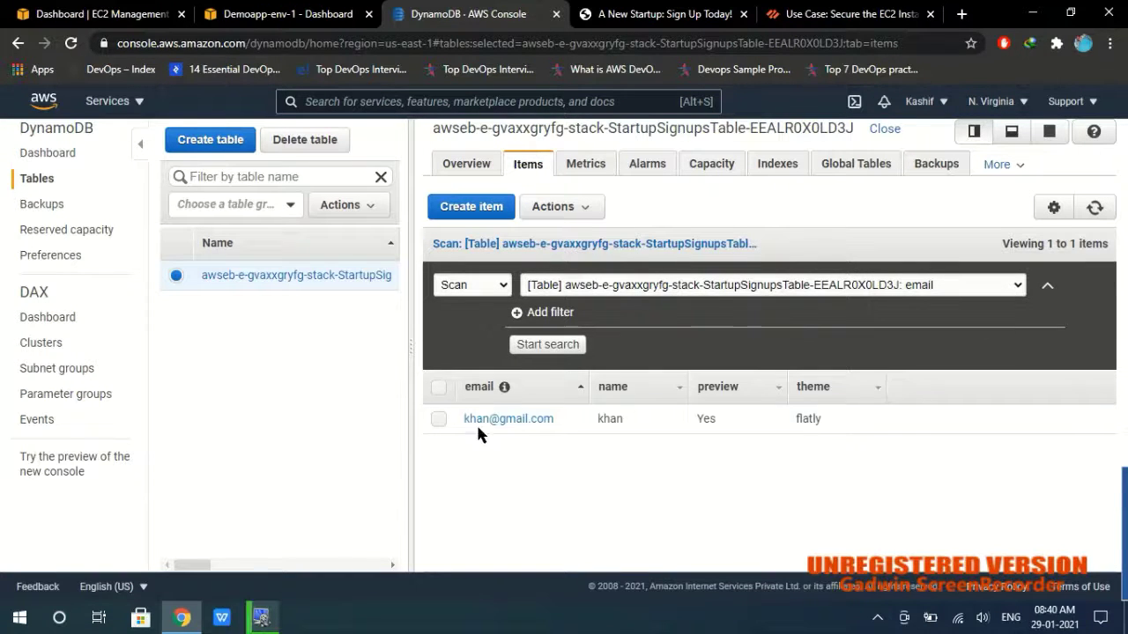
# Go back to the deployed application's page and reopen its sign-up form.
pyautogui.hotkey('ctrl', 'Tab')
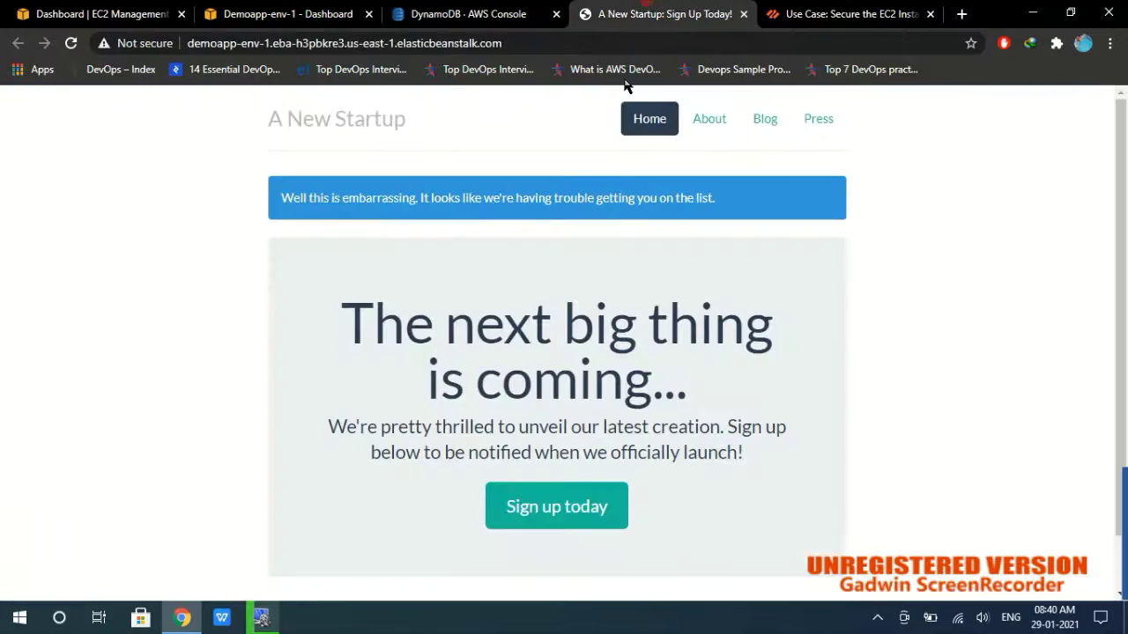
pyautogui.click(596, 500)
pyautogui.click(285, 202)
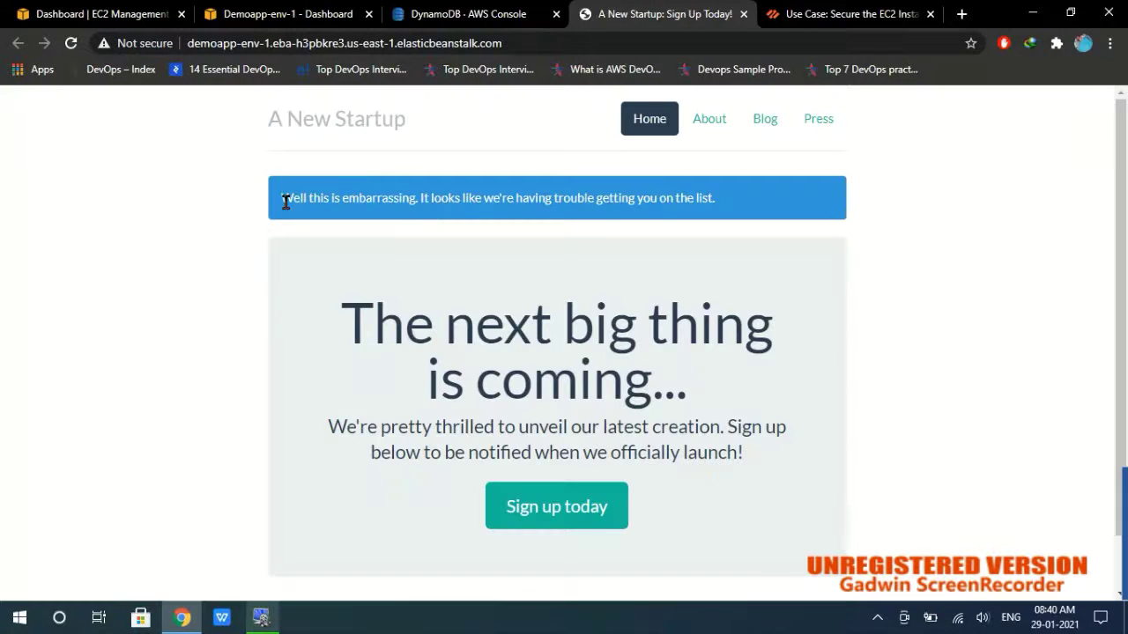
pyautogui.click(555, 505)
# Replace both the name and e-mail entries with a second person's e-mail address, keep preview access at Yes, and submit the form.
pyautogui.doubleClick(385, 211)
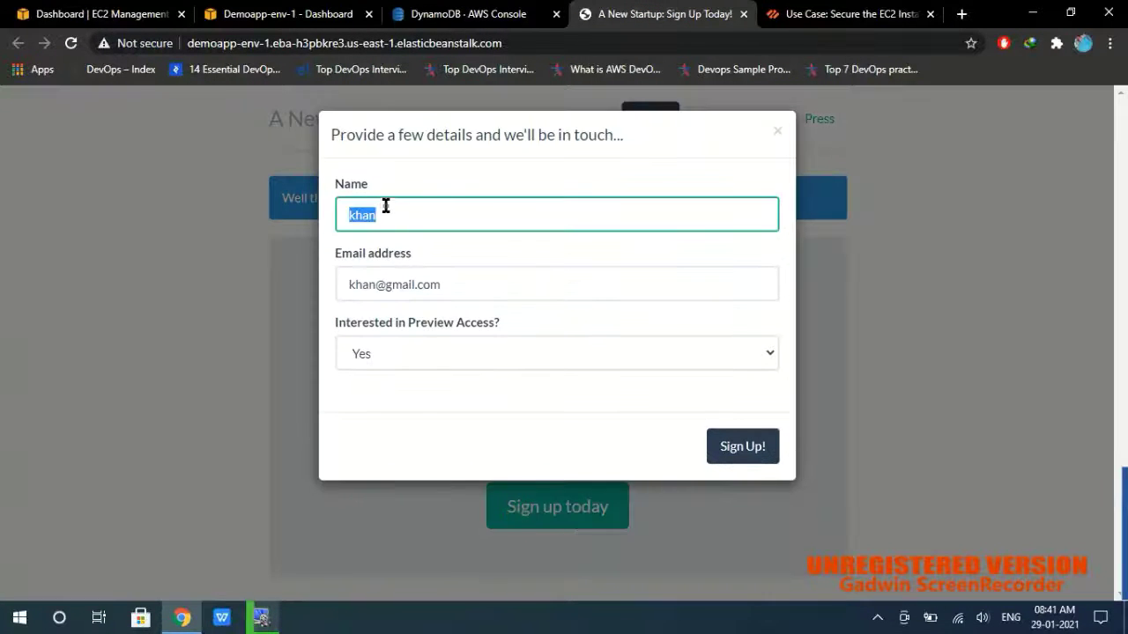
pyautogui.write('zoya')
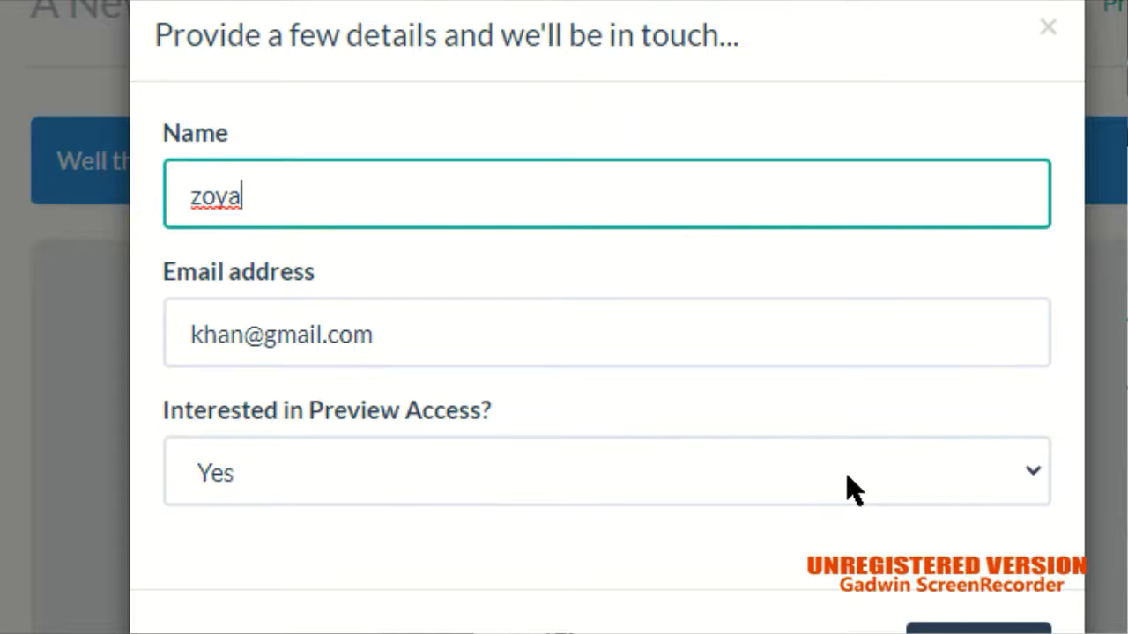
pyautogui.press('BackSpace')
pyautogui.press('BackSpace')
pyautogui.press('BackSpace')
pyautogui.press('BackSpace')
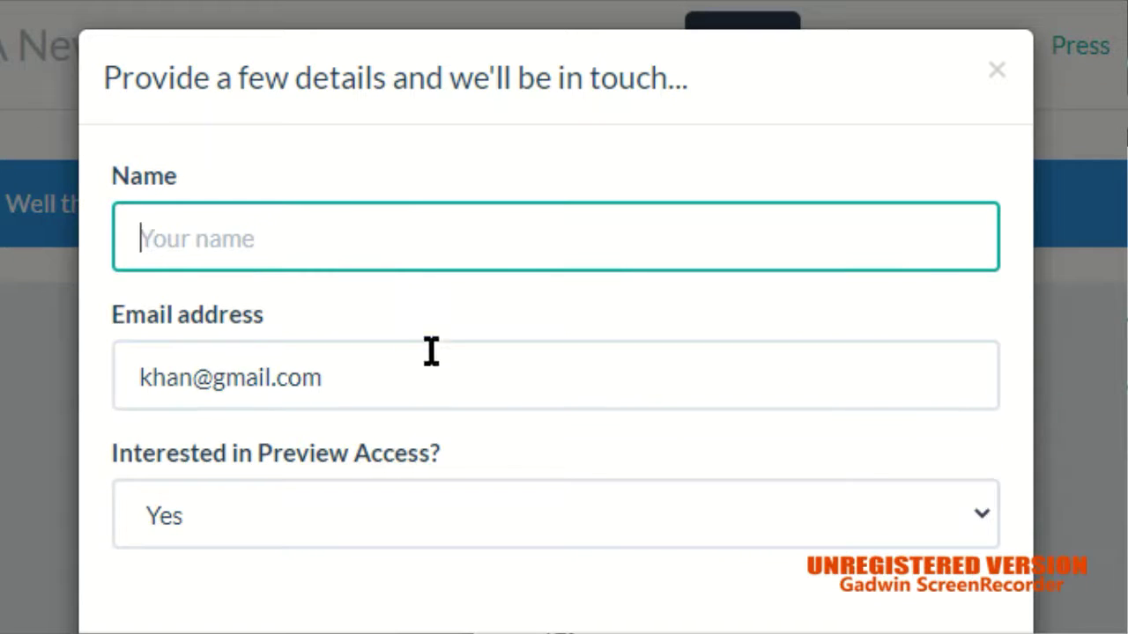
pyautogui.write('z')
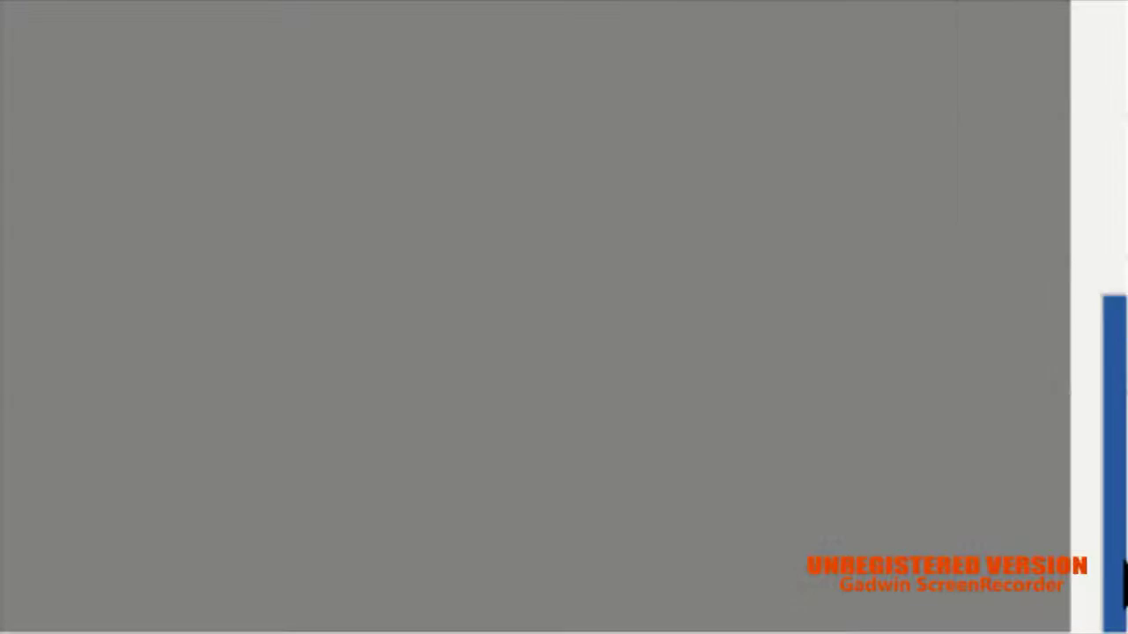
pyautogui.click(476, 415)
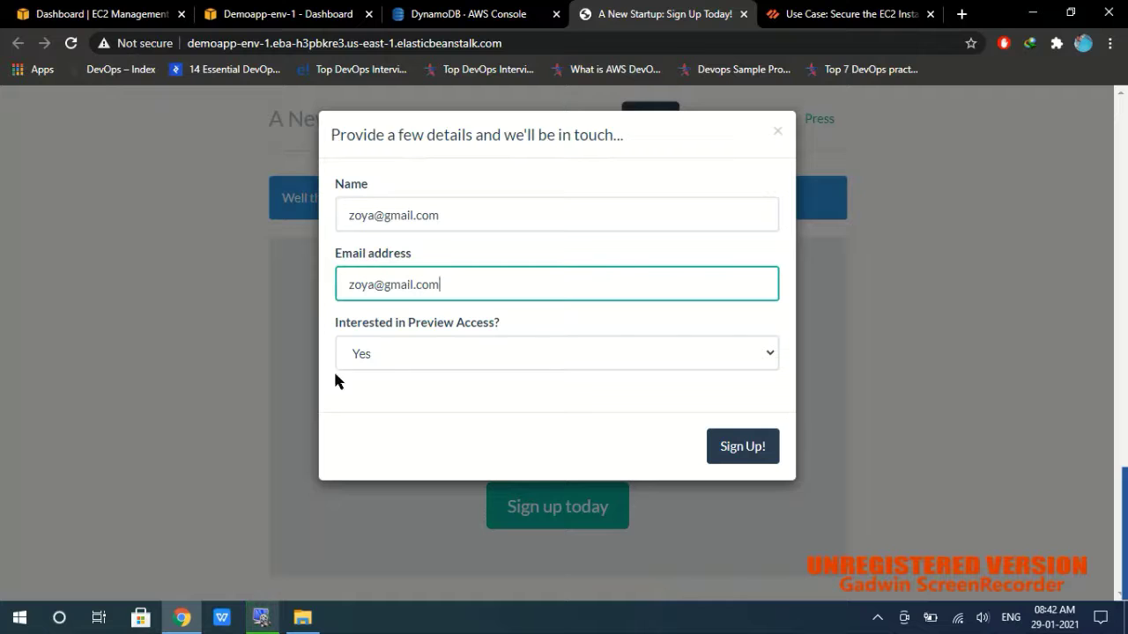
pyautogui.click(754, 446)
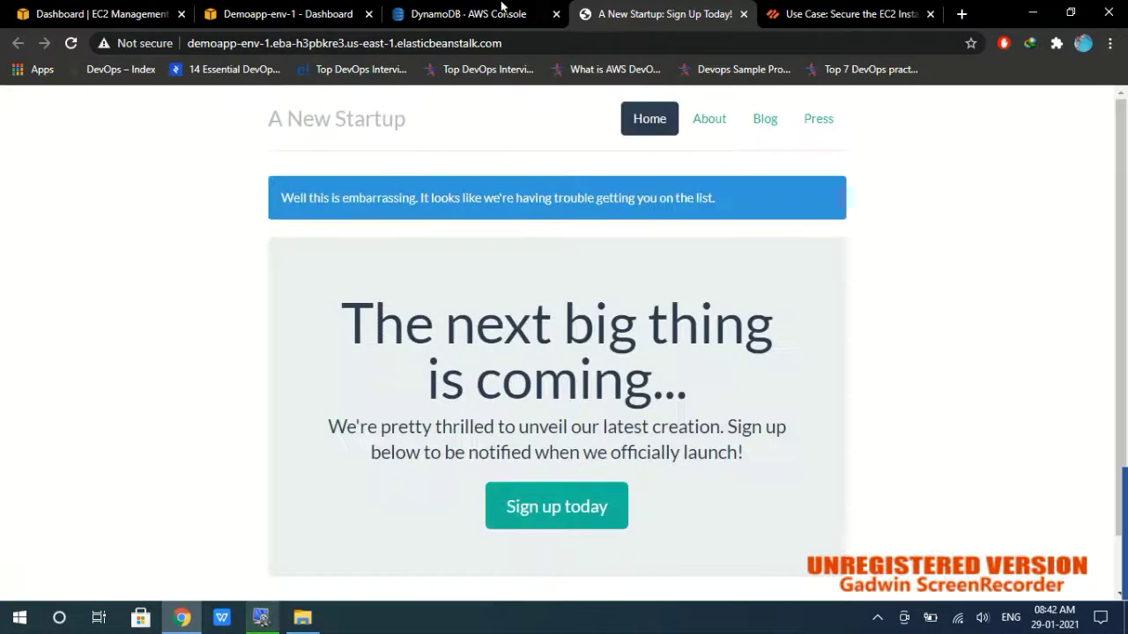
# Return to the StartupSignupsTable items in DynamoDB and rerun the scan to check for the second sign-up.
pyautogui.click(503, 11)
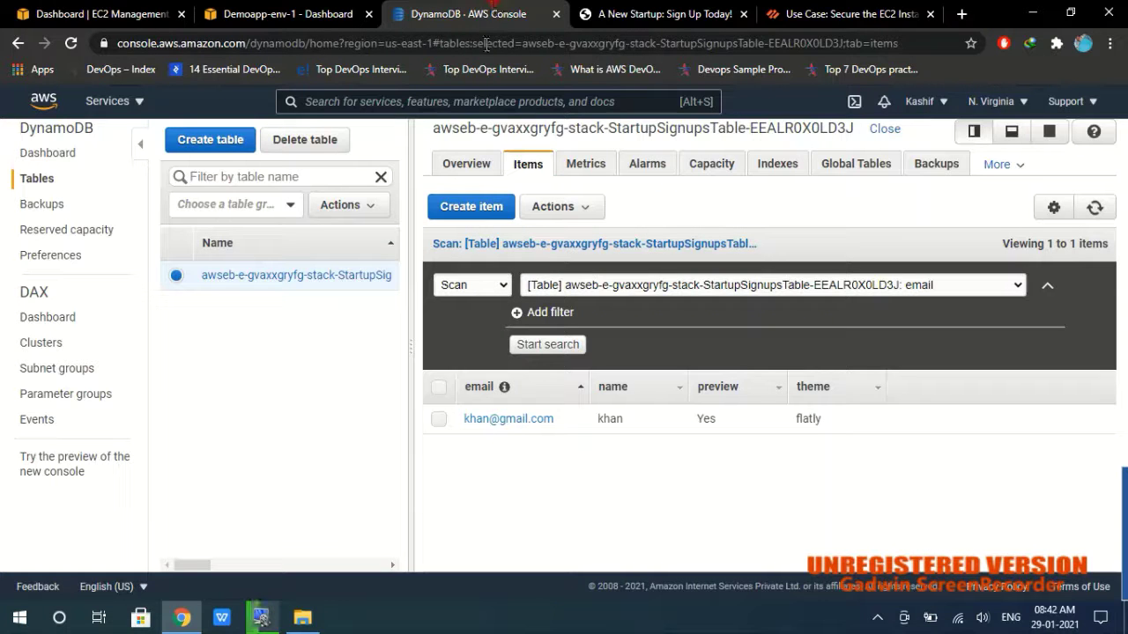
pyautogui.click(545, 345)
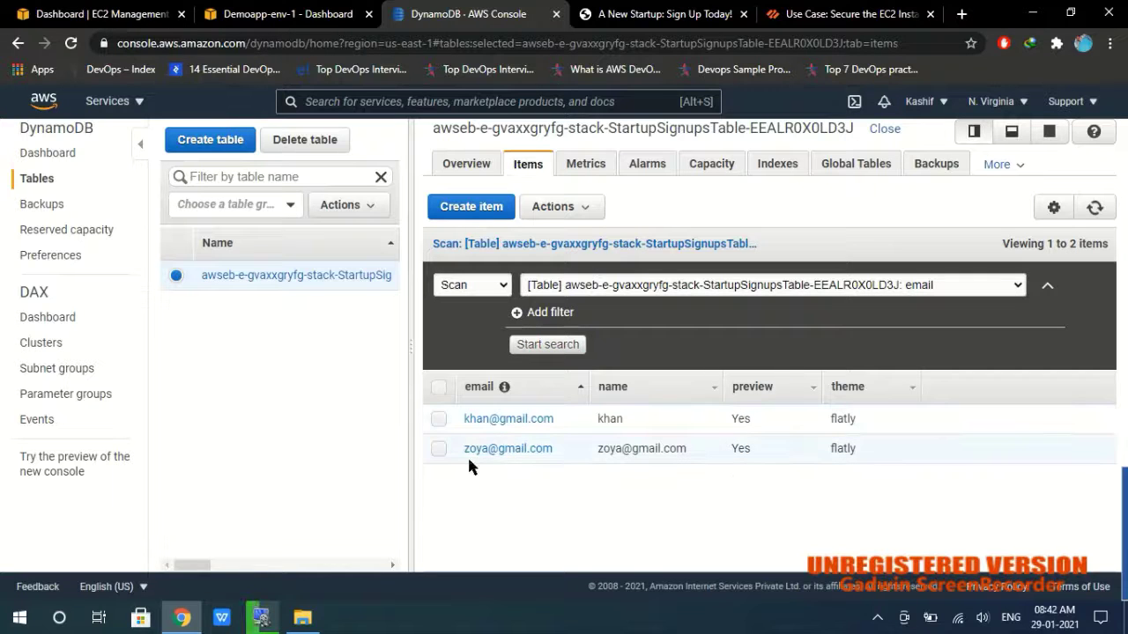